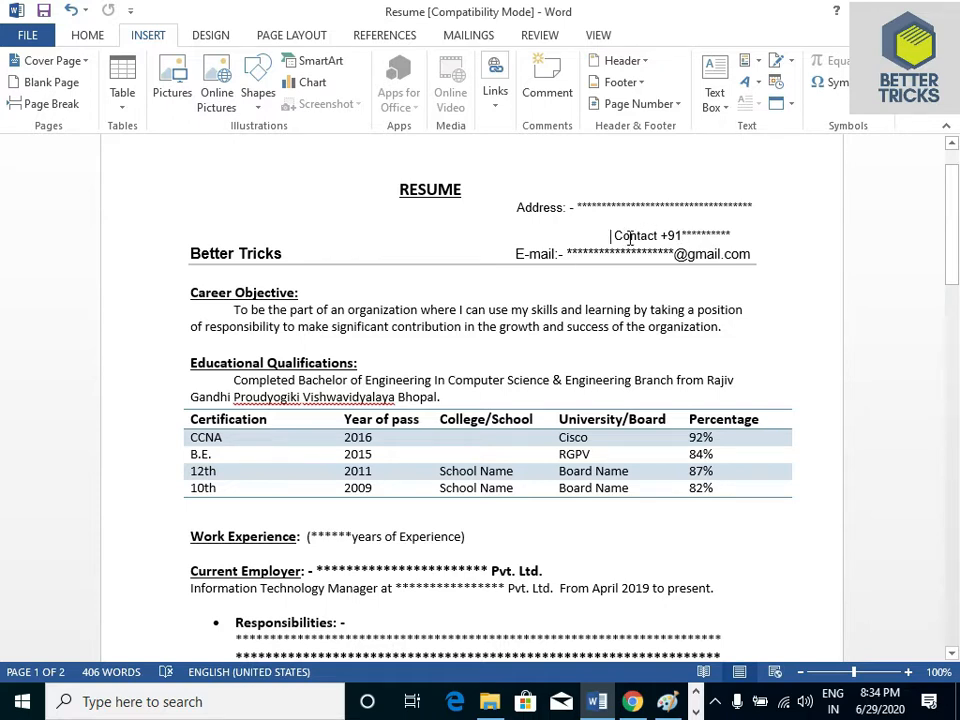
Review the resume's contact header, Career Objective and Educational Qualifications sections, including the certification table
{"action": "left_click", "coordinate": [686, 236]}
{"action": "left_click", "coordinate": [282, 242]}
{"action": "left_click_drag", "start_coordinate": [292, 256], "coordinate": [192, 253]}
{"action": "key", "text": "Right"}
{"action": "left_click", "coordinate": [300, 293]}
{"action": "left_click", "coordinate": [371, 363]}
{"action": "left_click", "coordinate": [442, 396]}
{"action": "left_click", "coordinate": [275, 421]}
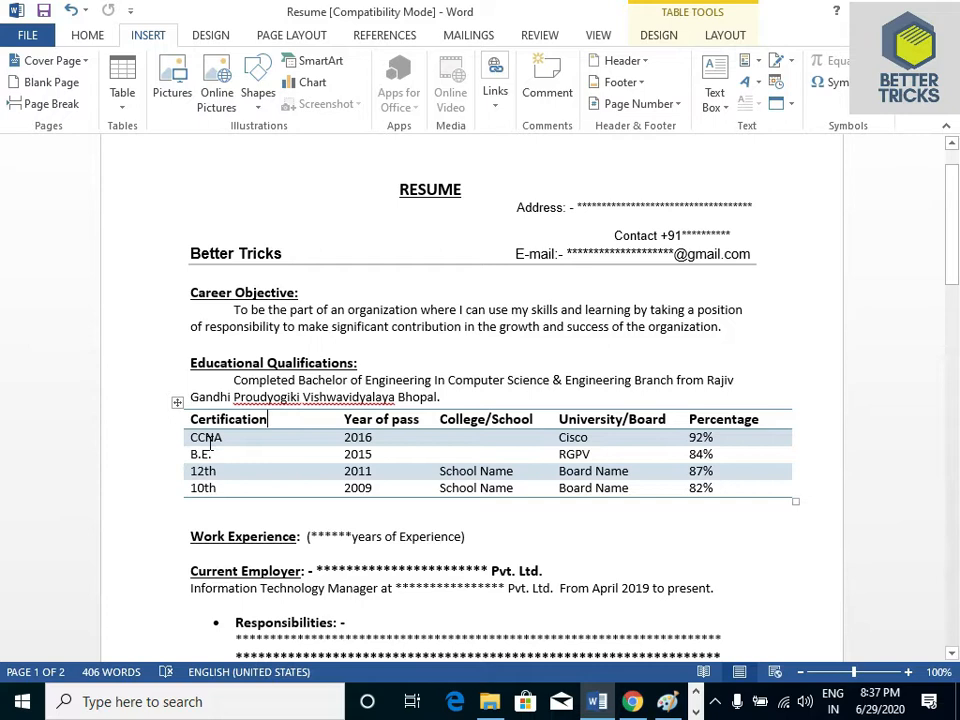
{"action": "left_click", "coordinate": [445, 397]}
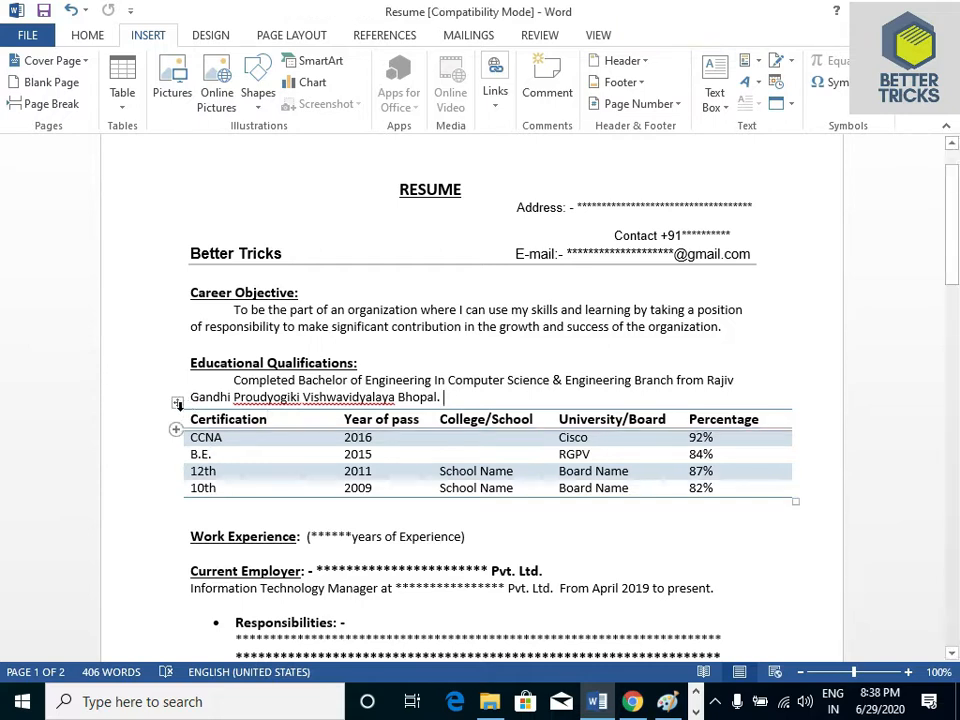
{"action": "left_click", "coordinate": [228, 437]}
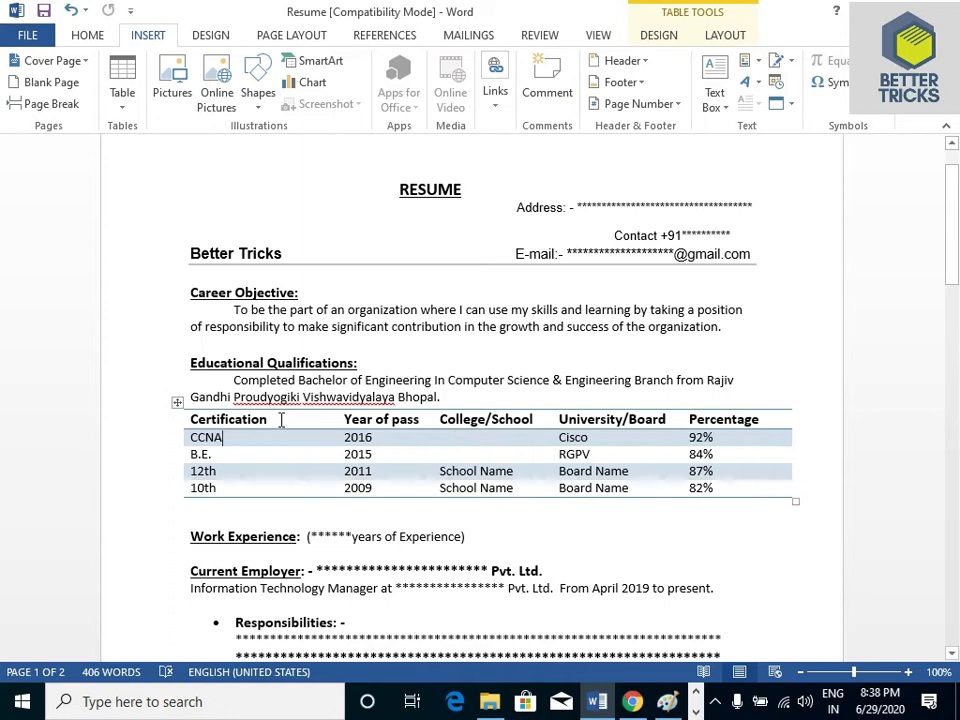
{"action": "left_click", "coordinate": [610, 437]}
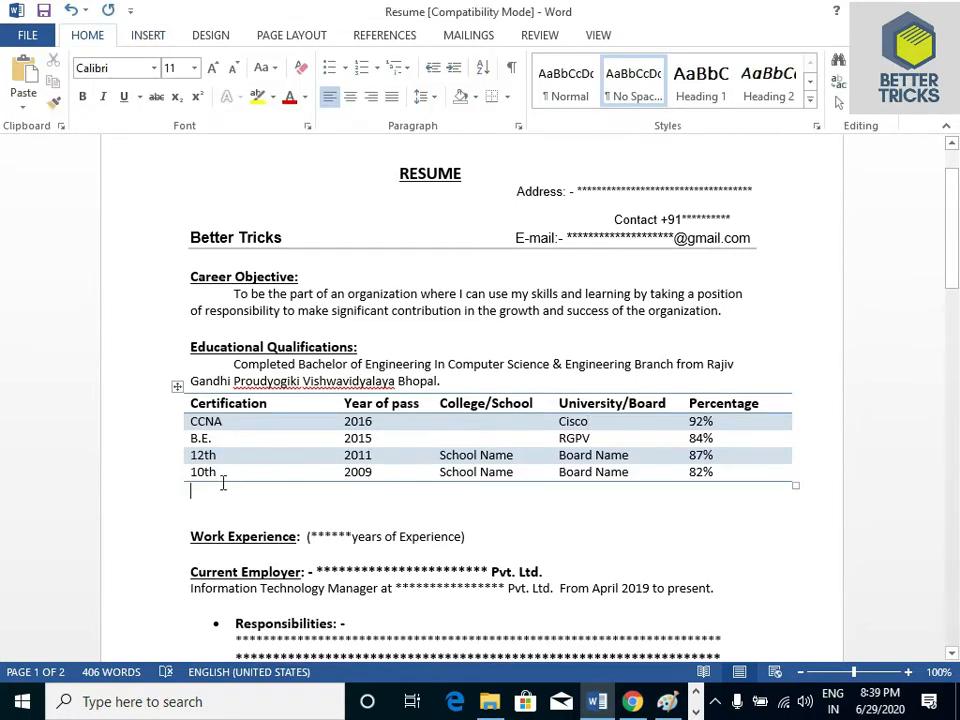
Add a blank line below the certification table and insert a table with five columns and five rows there
{"action": "key", "text": "Return"}
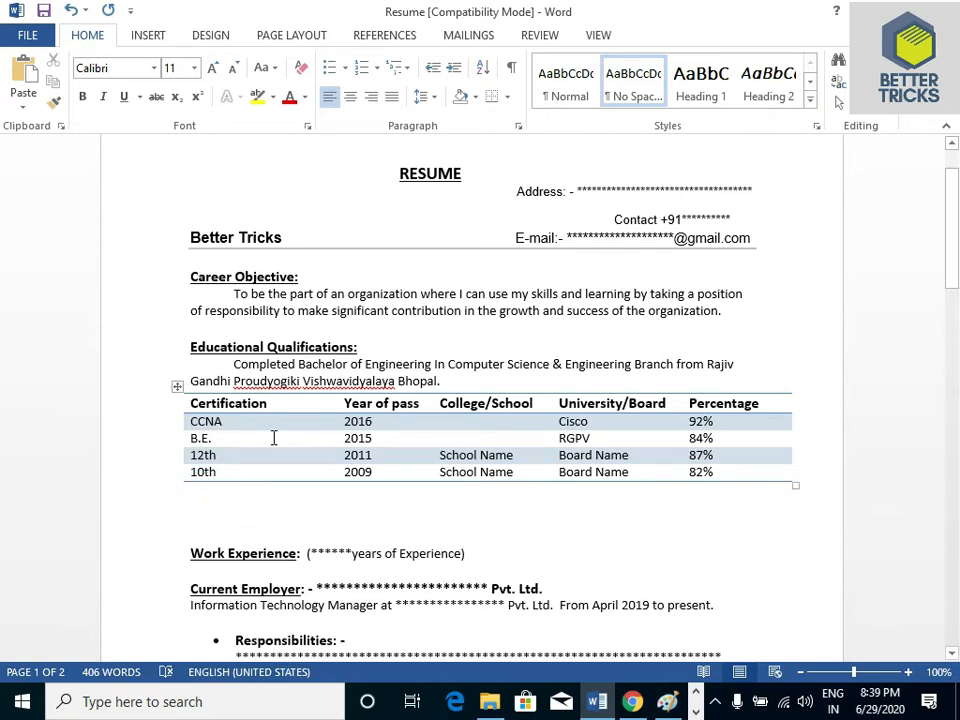
{"action": "left_click", "coordinate": [141, 35]}
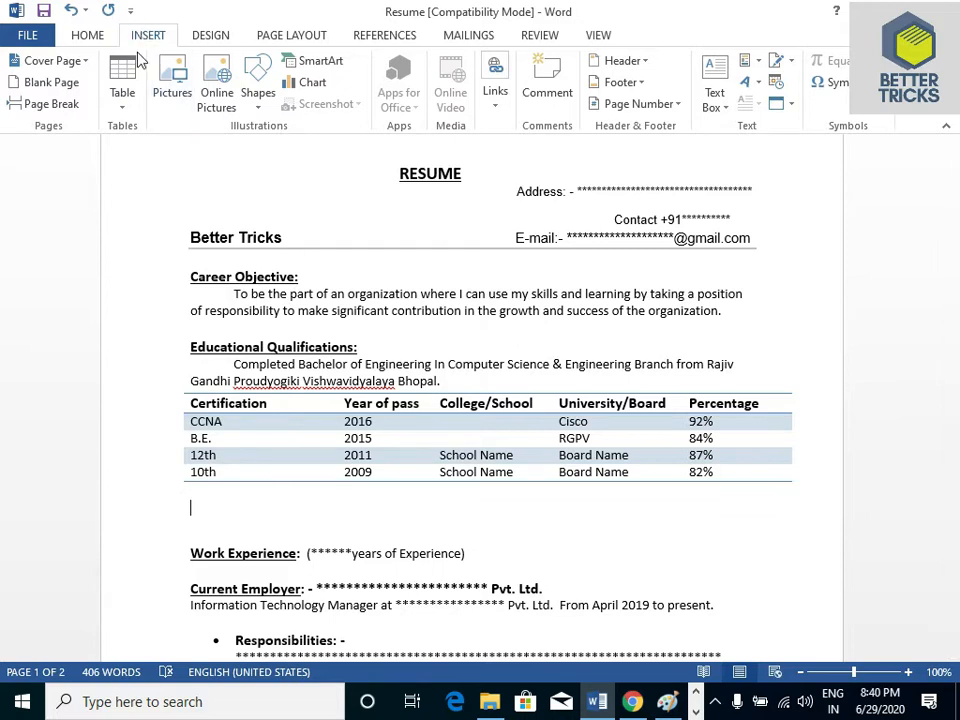
{"action": "left_click", "coordinate": [124, 108]}
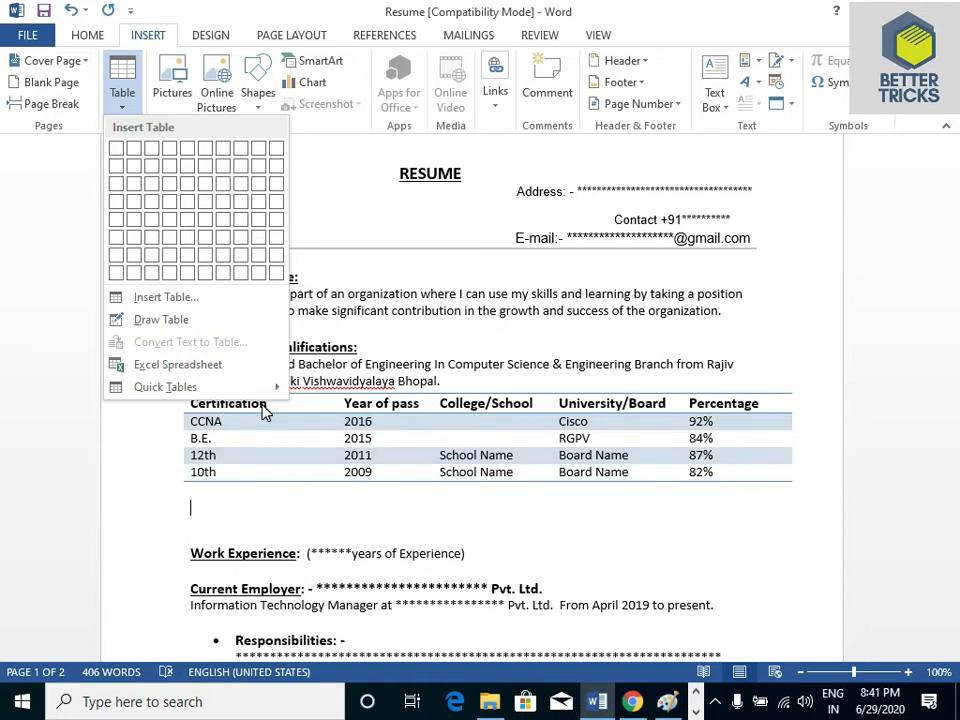
{"action": "left_click", "coordinate": [187, 220]}
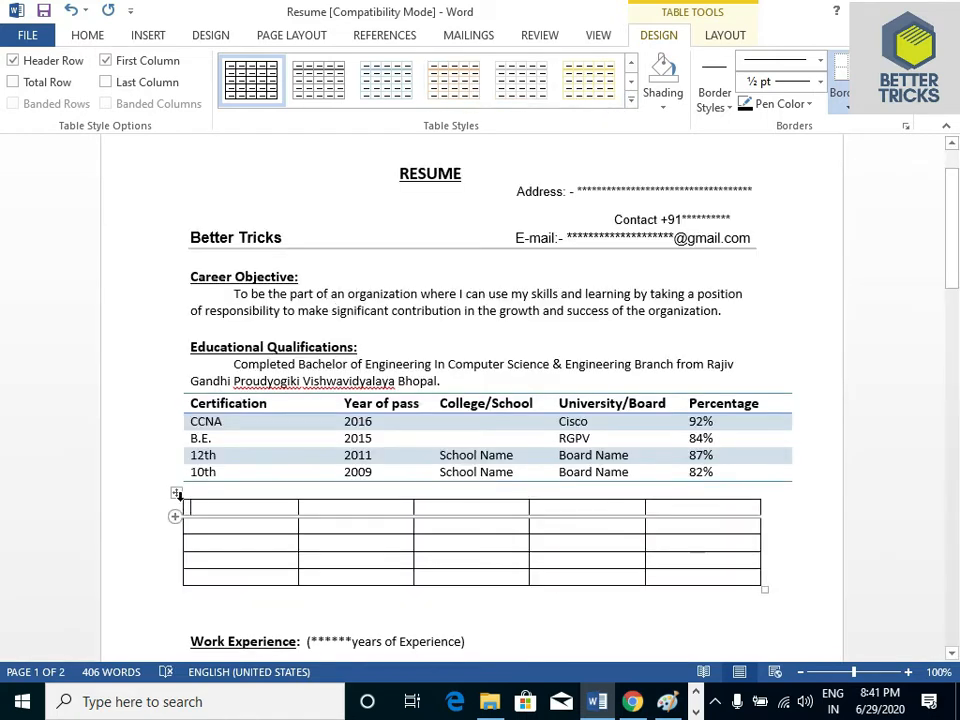
Preview the Grid Table 5 Dark - Accent 2 style on the empty table and delete that table
{"action": "left_click", "coordinate": [632, 102]}
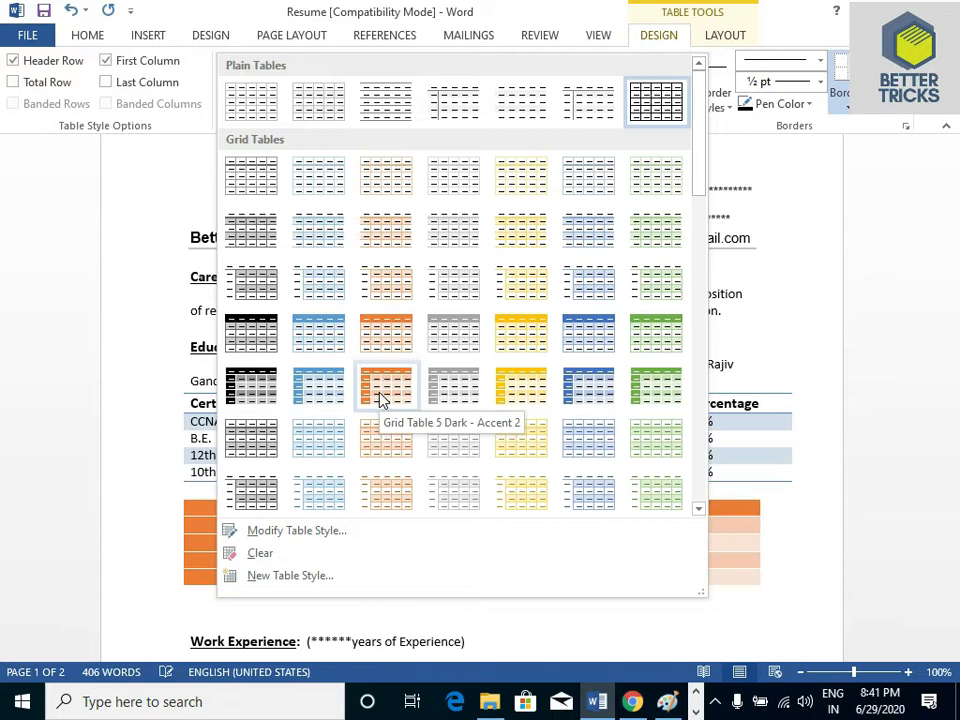
{"action": "left_click", "coordinate": [782, 558]}
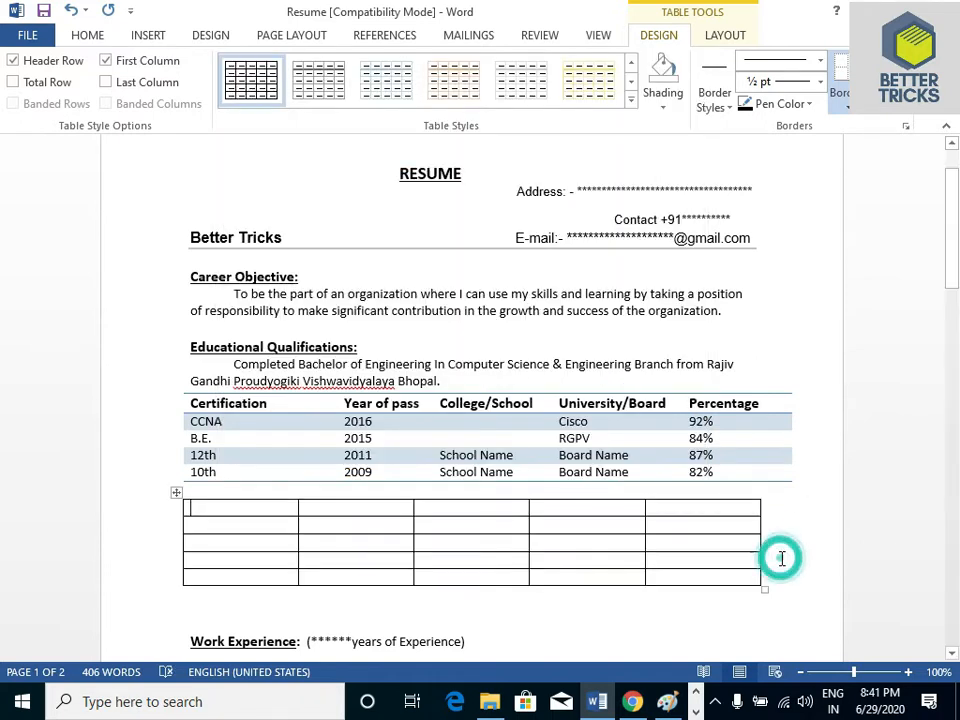
{"action": "left_click", "coordinate": [177, 493]}
{"action": "key", "text": "BackSpace"}
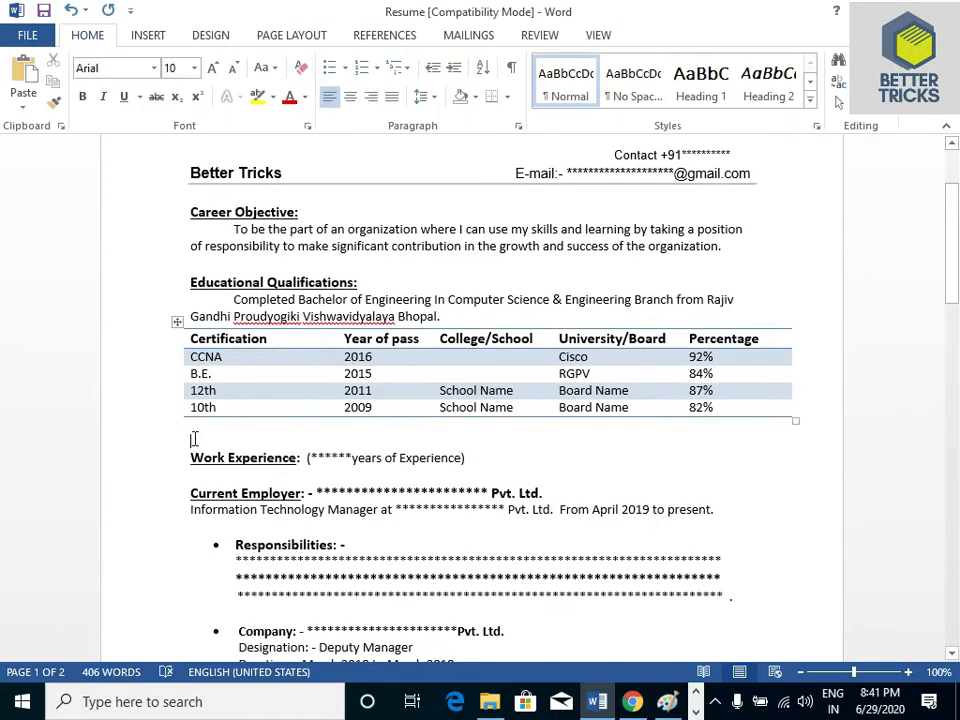
Review the Work Experience section, covering the current employer, responsibilities and the three previous companies
{"action": "left_click", "coordinate": [468, 458]}
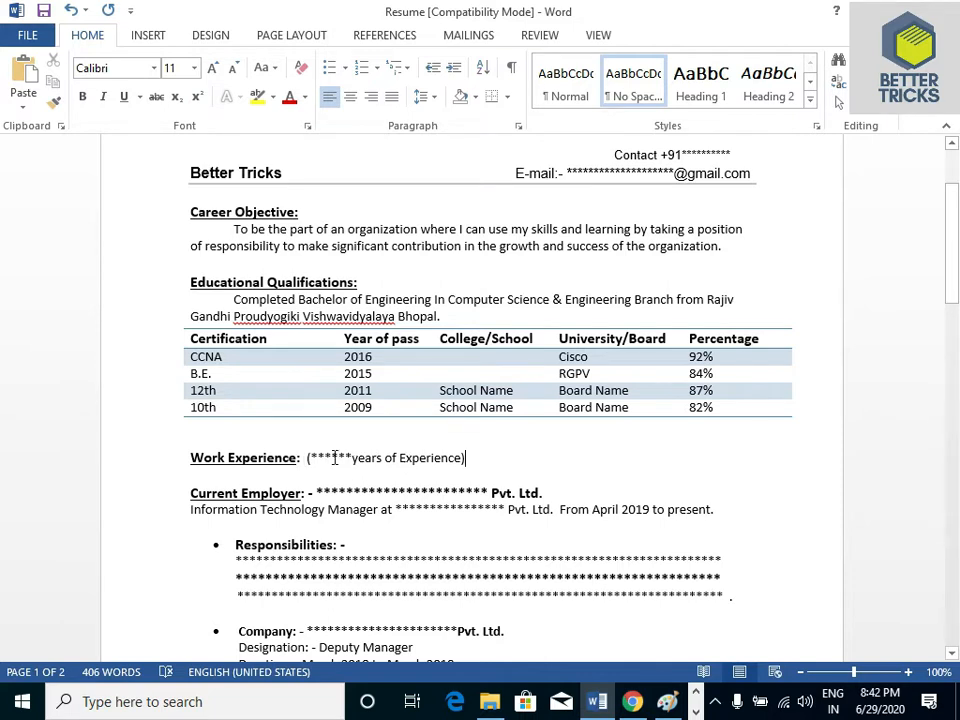
{"action": "scroll", "coordinate": [325, 400], "scroll_direction": "down", "scroll_amount": 3}
{"action": "left_click", "coordinate": [316, 308]}
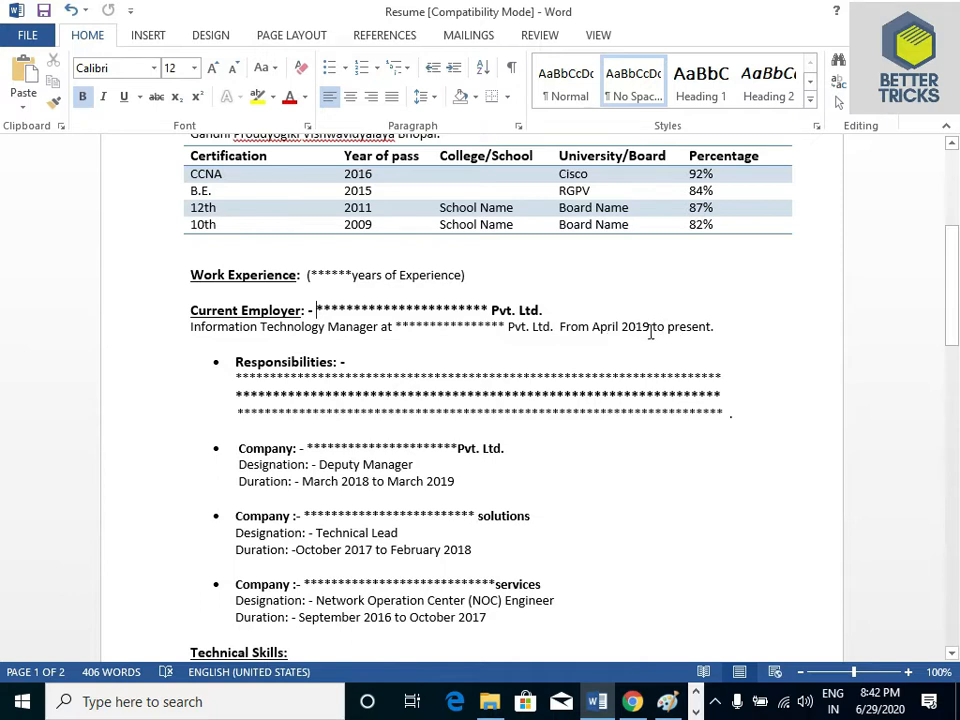
{"action": "left_click", "coordinate": [717, 328]}
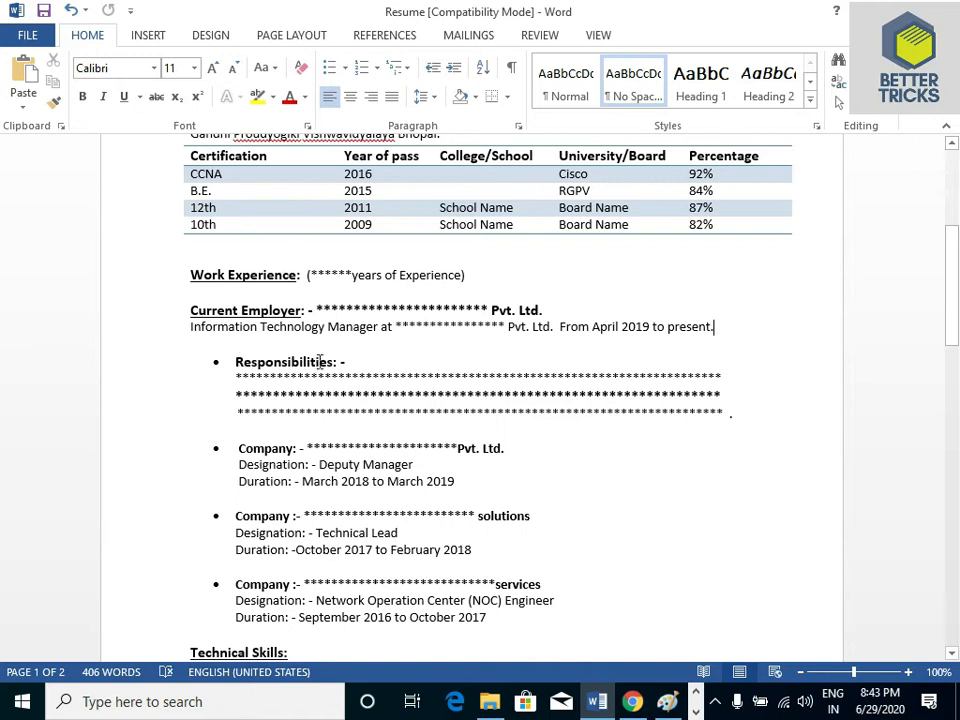
{"action": "scroll", "coordinate": [344, 364], "scroll_direction": "down", "scroll_amount": 2}
{"action": "left_click", "coordinate": [722, 328]}
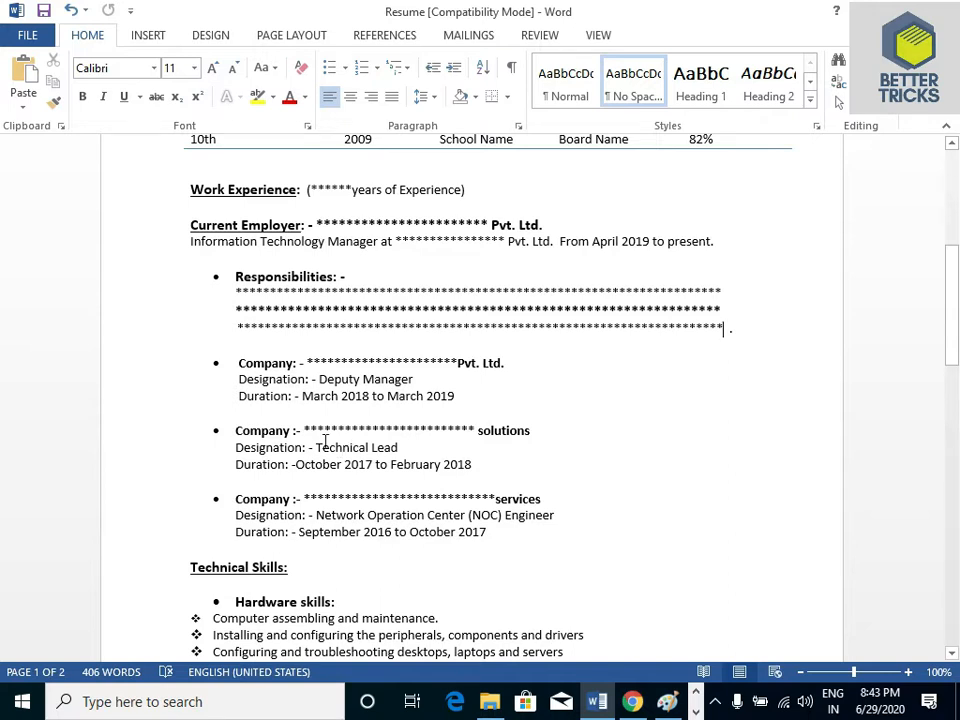
{"action": "left_click", "coordinate": [305, 496]}
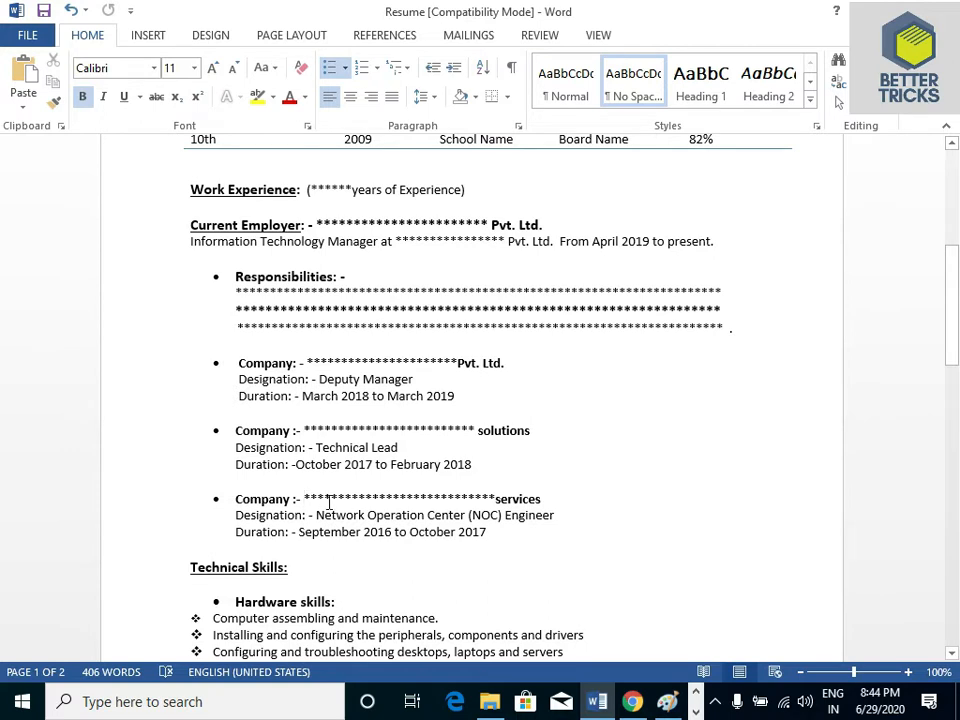
{"action": "left_click", "coordinate": [305, 430]}
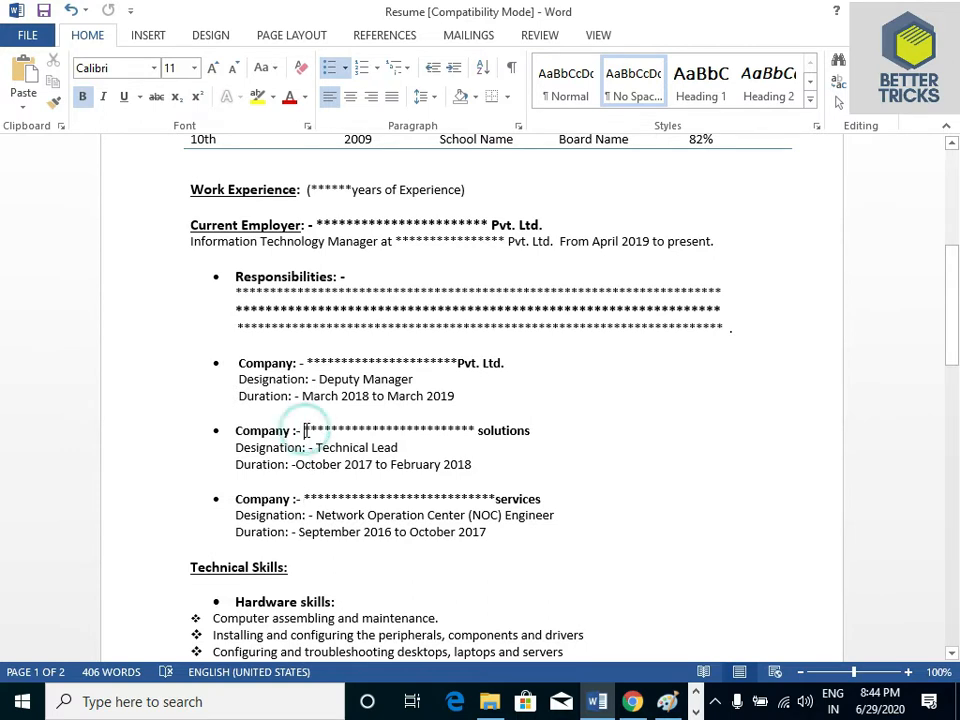
{"action": "left_click", "coordinate": [306, 362]}
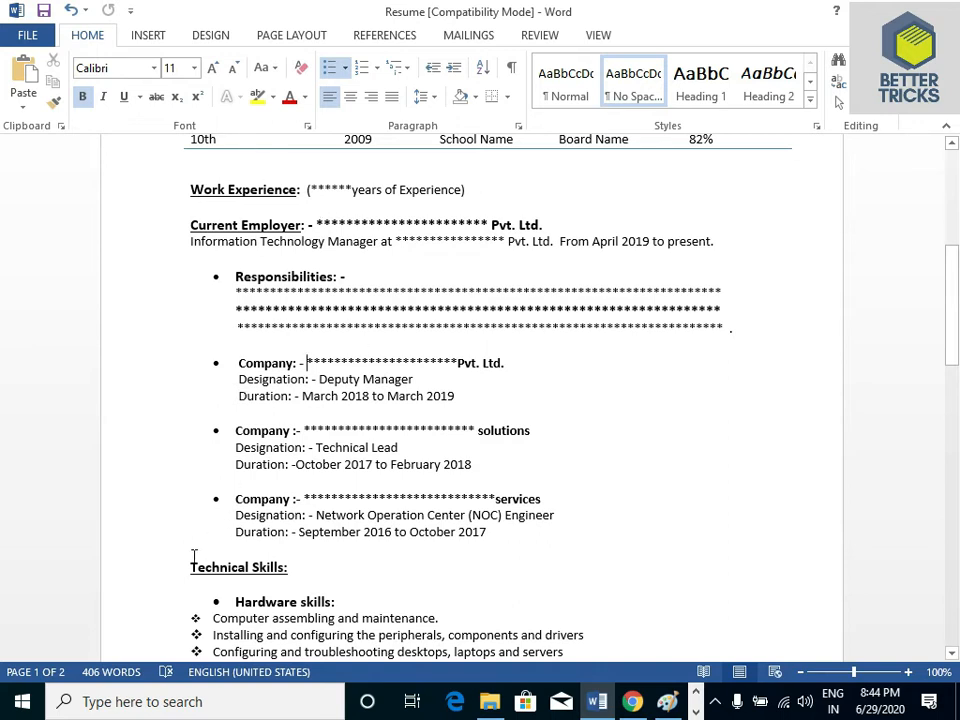
Review the Technical Skills section, including the hardware, networking, CCNA, server and other skills lists
{"action": "left_click", "coordinate": [296, 567]}
{"action": "scroll", "coordinate": [296, 567], "scroll_direction": "down", "scroll_amount": 6}
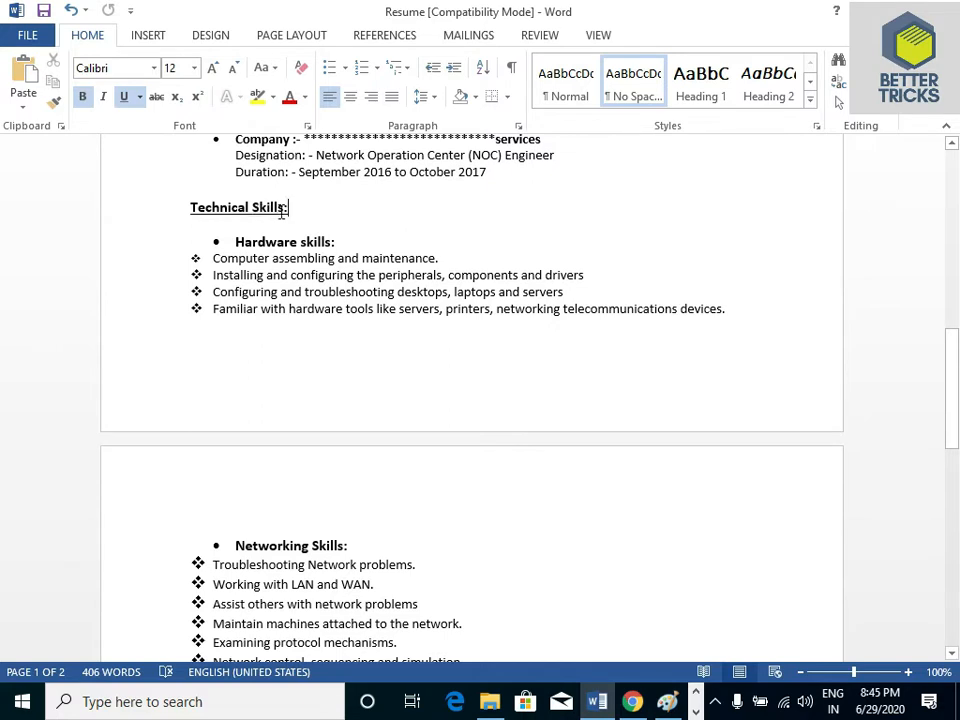
{"action": "left_click", "coordinate": [344, 242]}
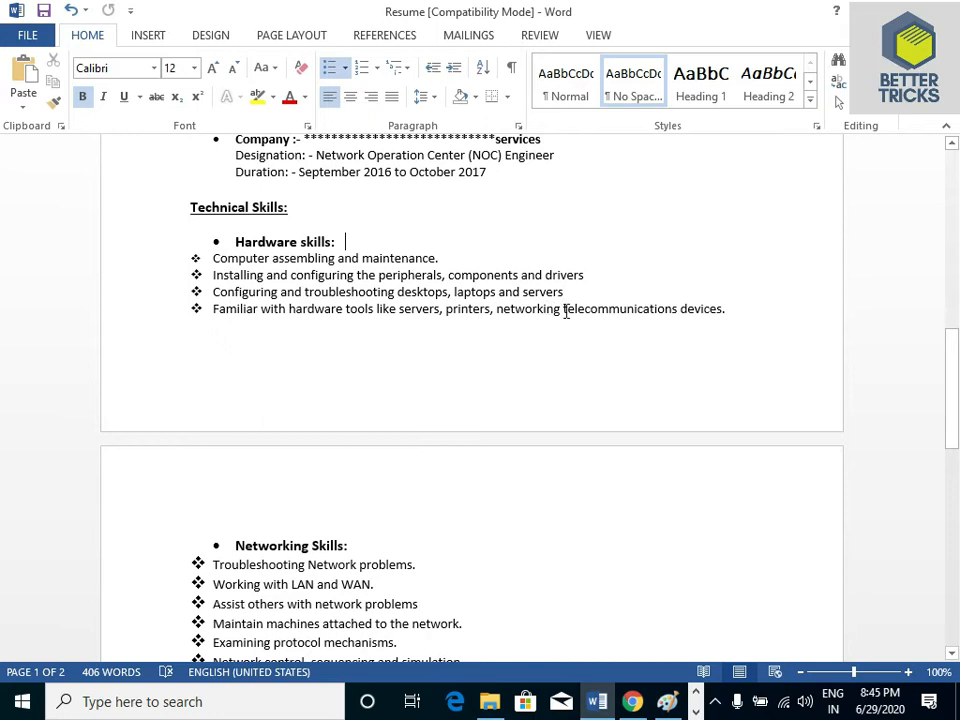
{"action": "left_click", "coordinate": [727, 310]}
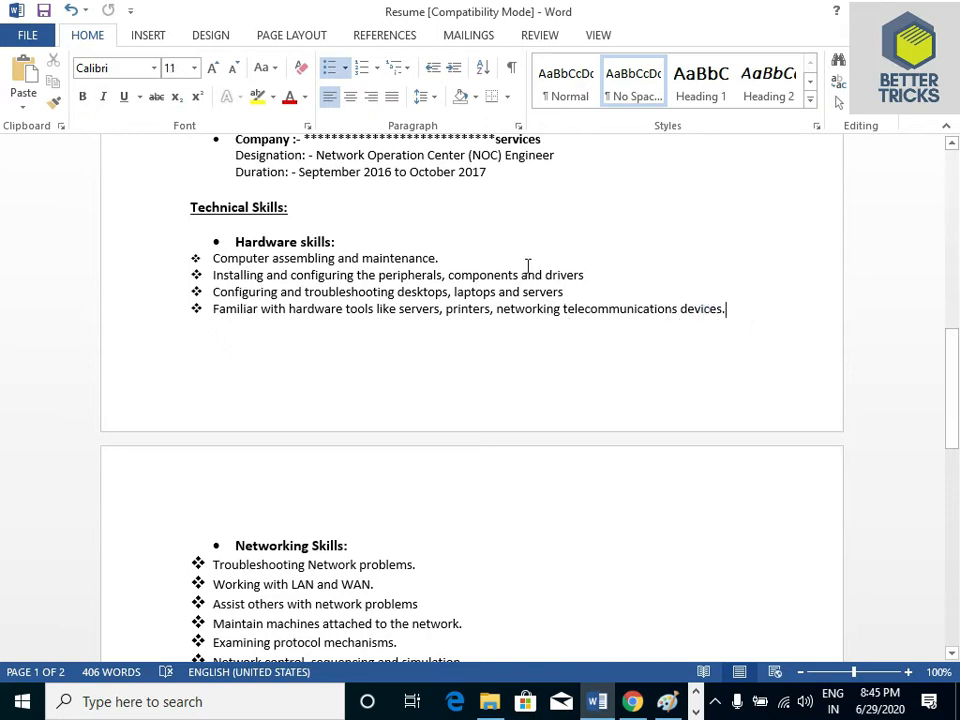
{"action": "mouse_move", "coordinate": [952, 357]}
{"action": "left_mouse_down"}
{"action": "mouse_move", "coordinate": [954, 398]}
{"action": "mouse_move", "coordinate": [954, 372]}
{"action": "left_mouse_up"}
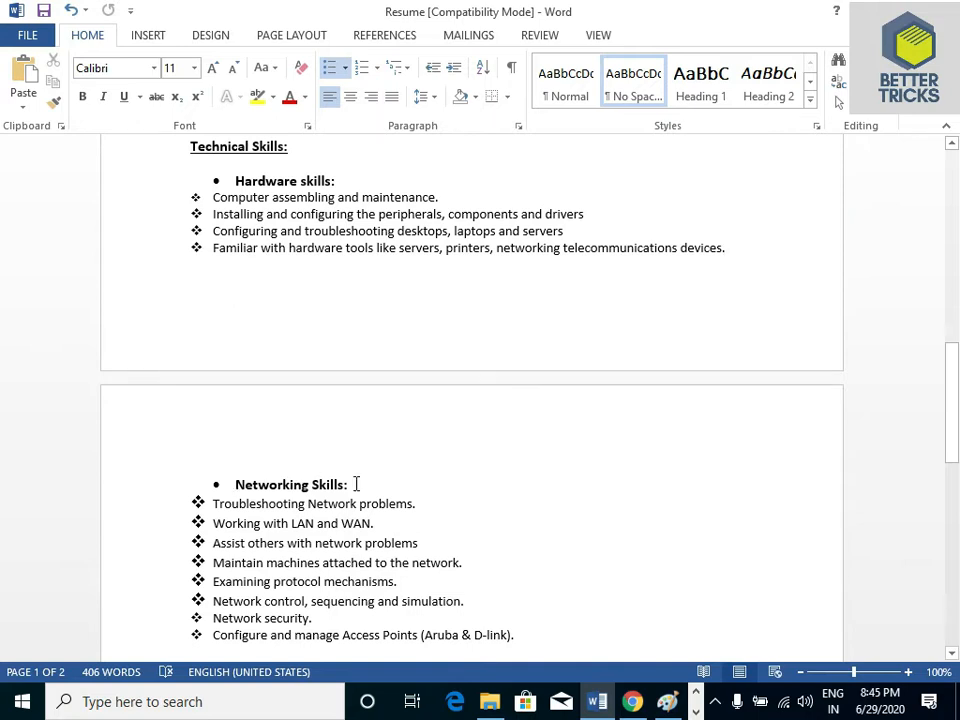
{"action": "left_click_drag", "start_coordinate": [955, 376], "coordinate": [958, 438]}
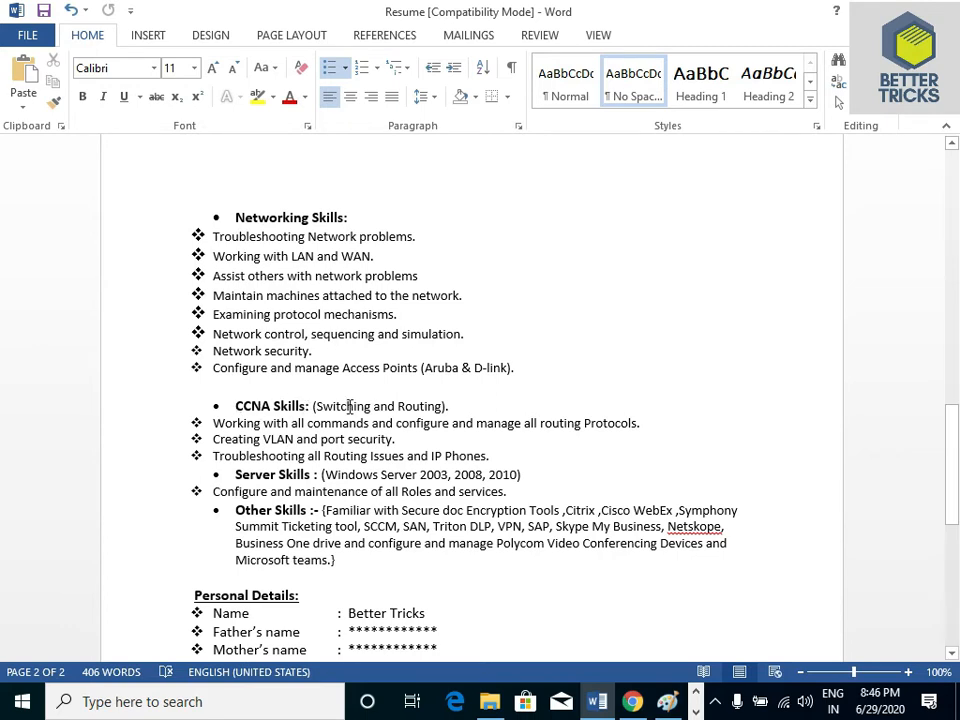
{"action": "left_click_drag", "start_coordinate": [951, 430], "coordinate": [943, 304]}
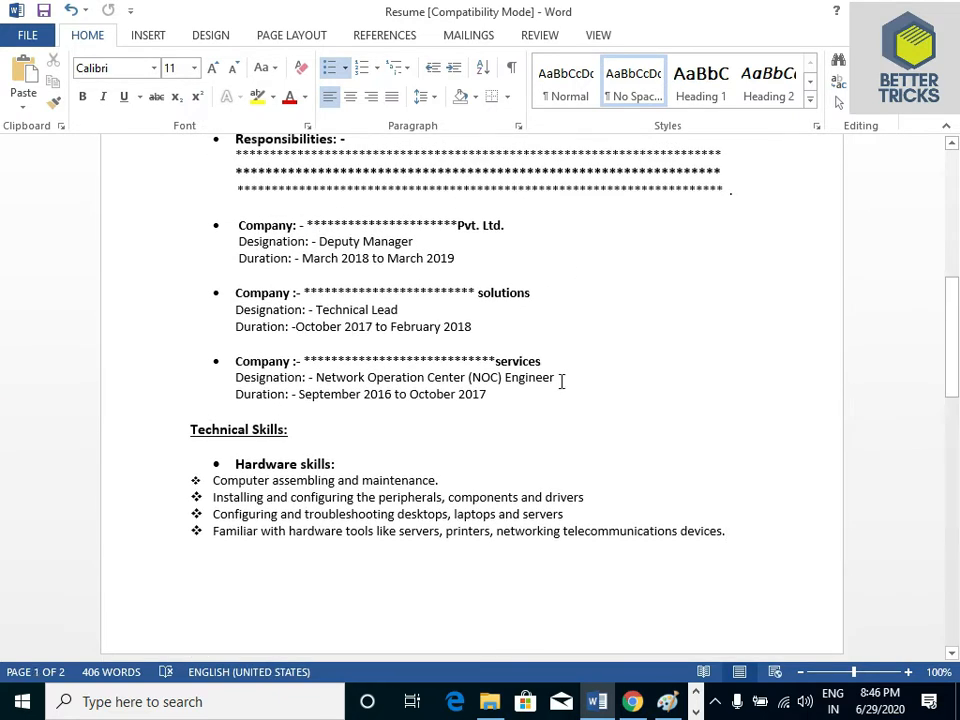
{"action": "left_click_drag", "start_coordinate": [952, 318], "coordinate": [952, 448]}
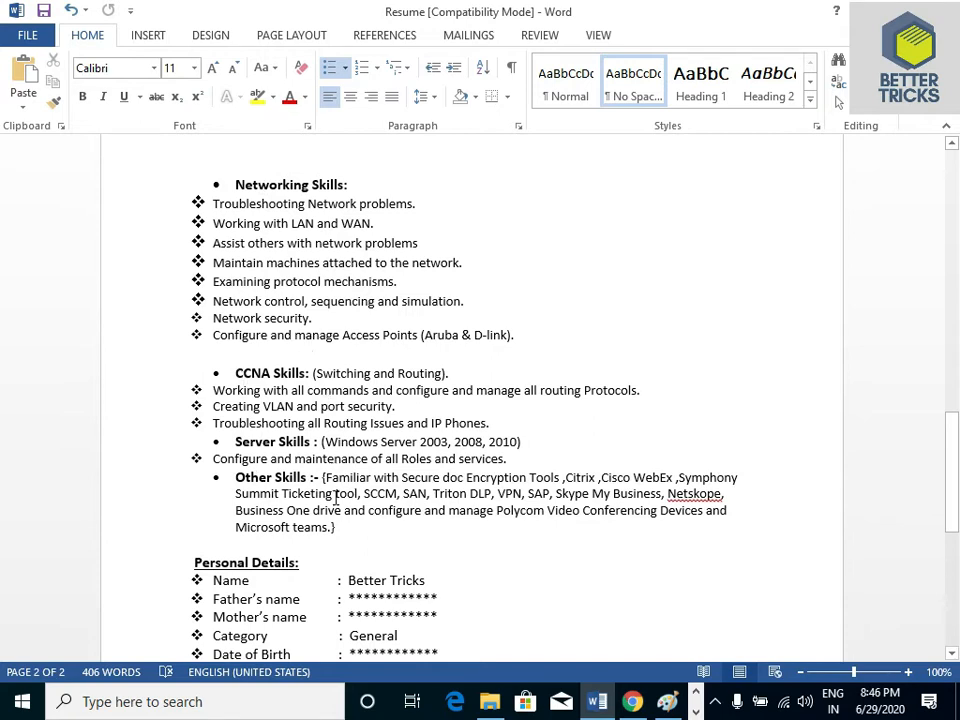
Review the Personal Details and Declaration sections, including the Date, Place and Signature entries at the end of the resume
{"action": "left_click", "coordinate": [952, 449]}
{"action": "left_click_drag", "start_coordinate": [952, 449], "coordinate": [3, 487]}
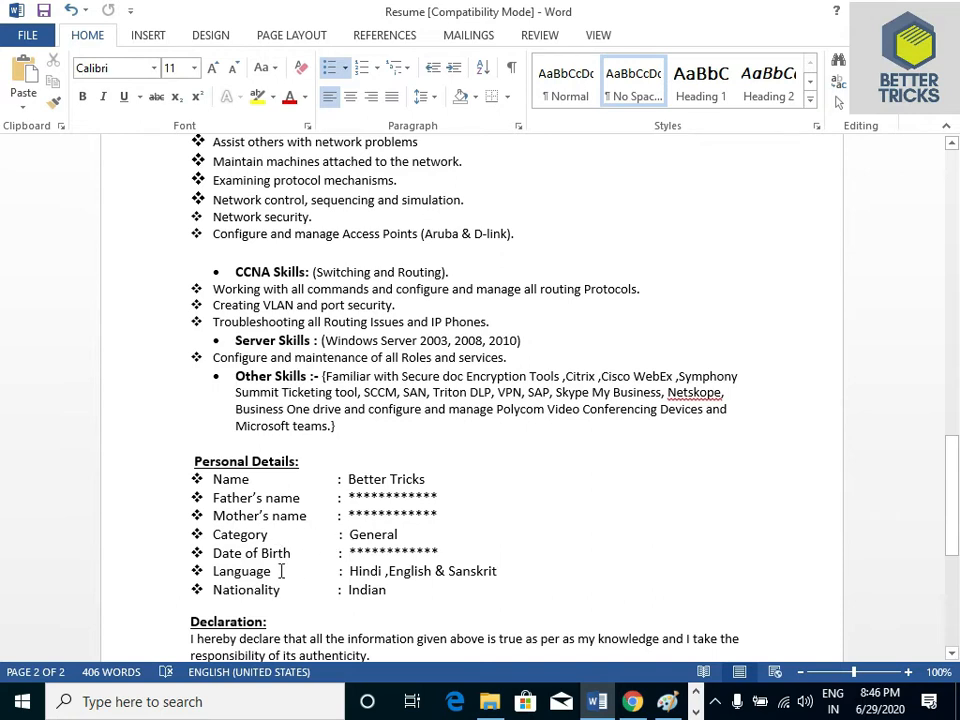
{"action": "scroll", "coordinate": [330, 593], "scroll_direction": "down", "scroll_amount": 5}
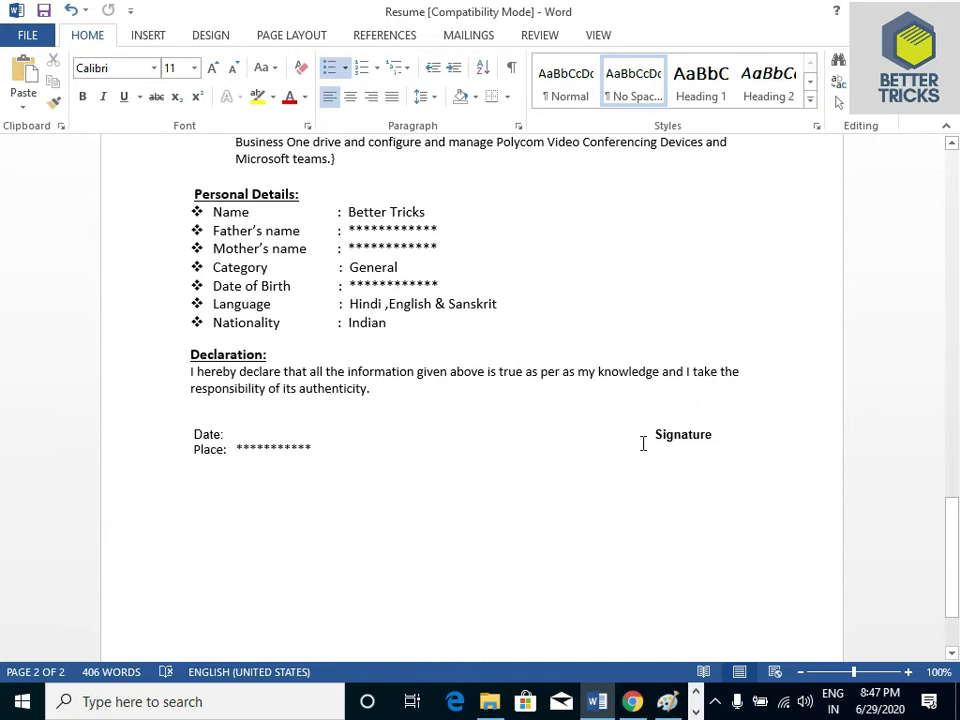
{"action": "left_click", "coordinate": [233, 434]}
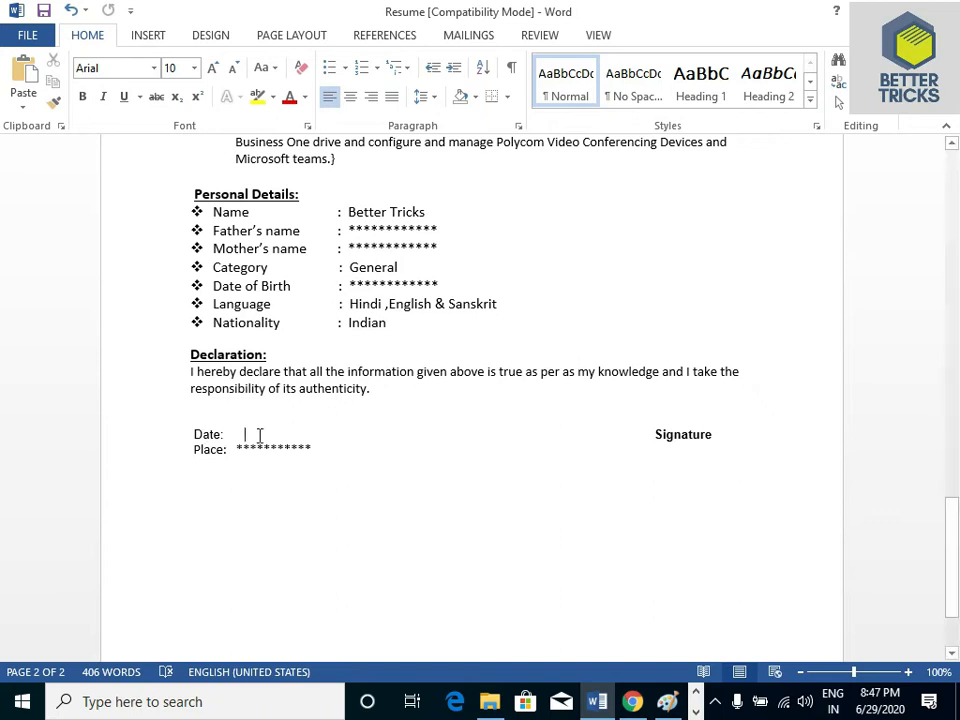
{"action": "left_click", "coordinate": [236, 450]}
Check the bold and underline formatting of the Work Experience heading and the bullet before Responsibilities
{"action": "scroll", "coordinate": [3, 342], "scroll_direction": "up", "scroll_amount": 10}
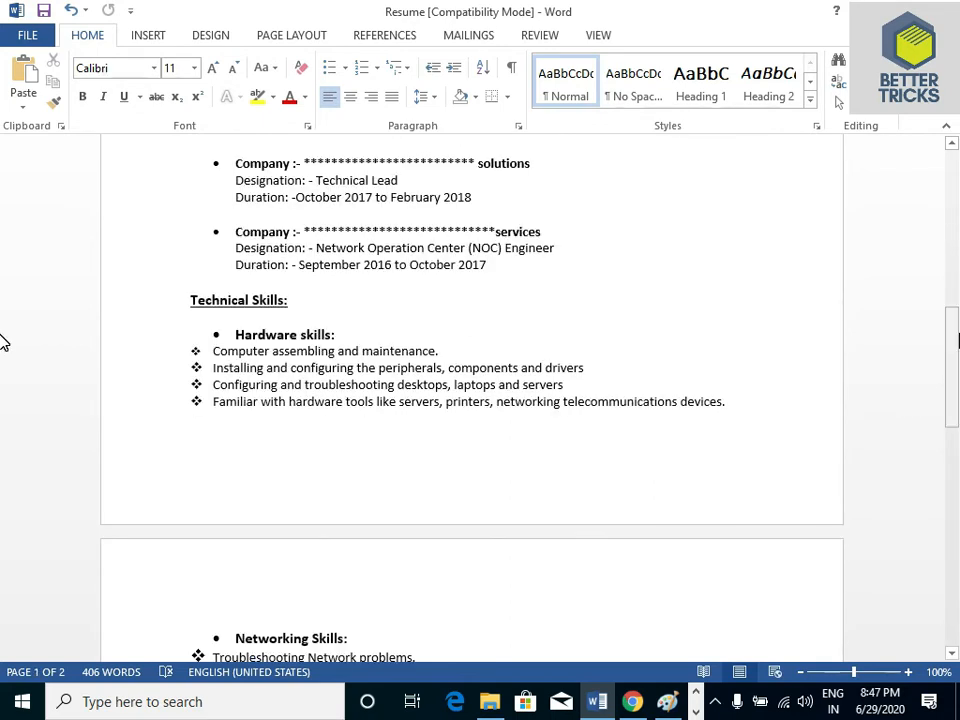
{"action": "scroll", "coordinate": [3, 342], "scroll_direction": "up", "scroll_amount": 6}
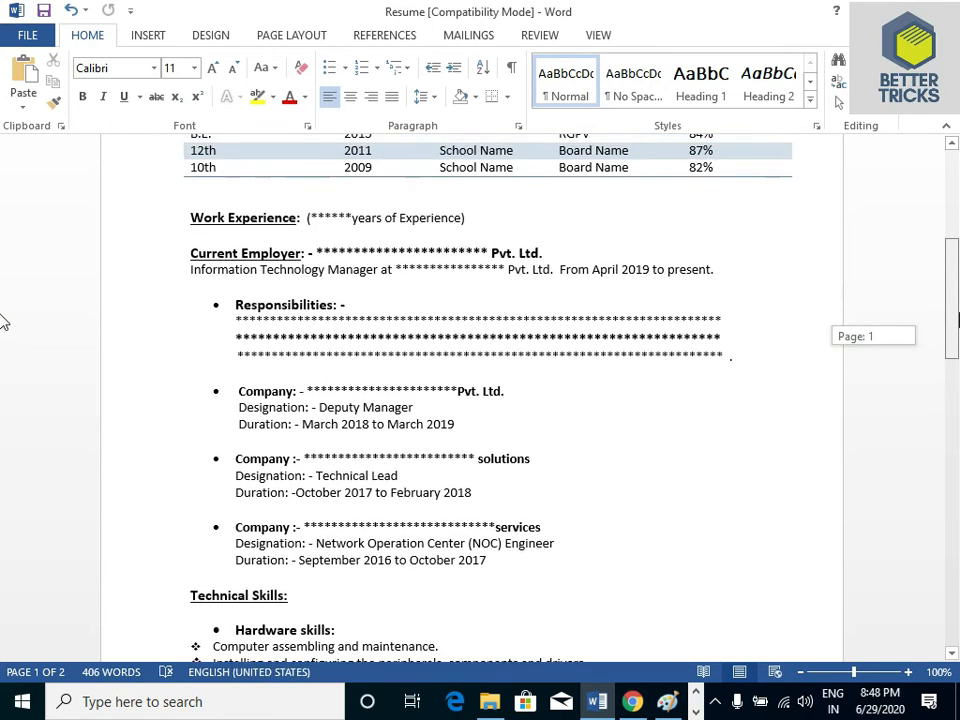
{"action": "left_click", "coordinate": [224, 305]}
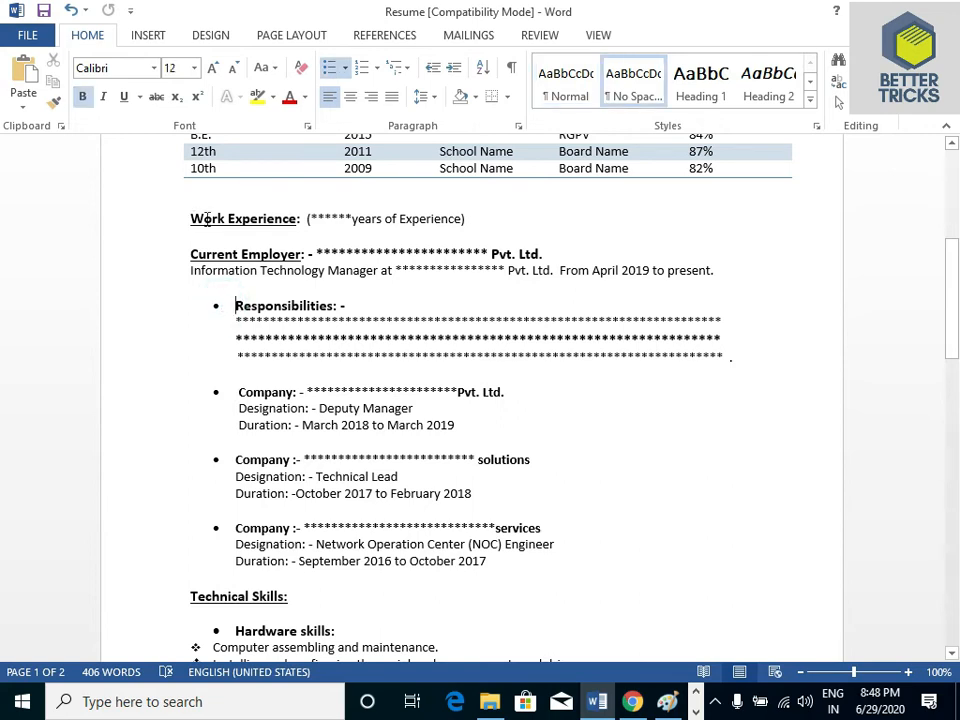
{"action": "left_click_drag", "start_coordinate": [299, 218], "coordinate": [184, 223]}
{"action": "left_click", "coordinate": [124, 96]}
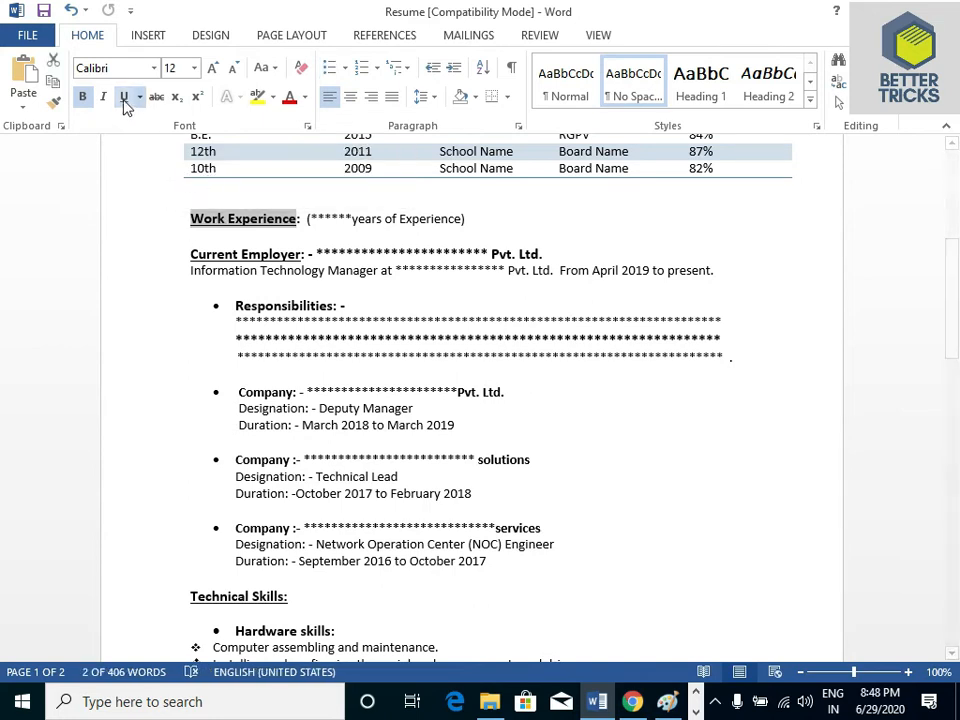
{"action": "left_click", "coordinate": [312, 318]}
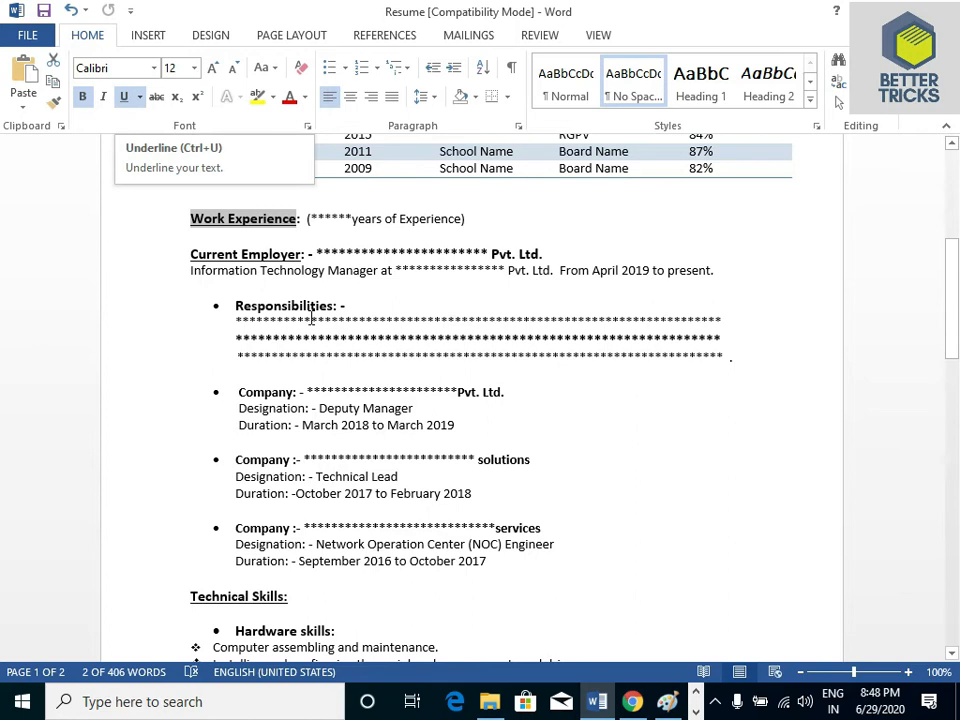
{"action": "left_click", "coordinate": [218, 305]}
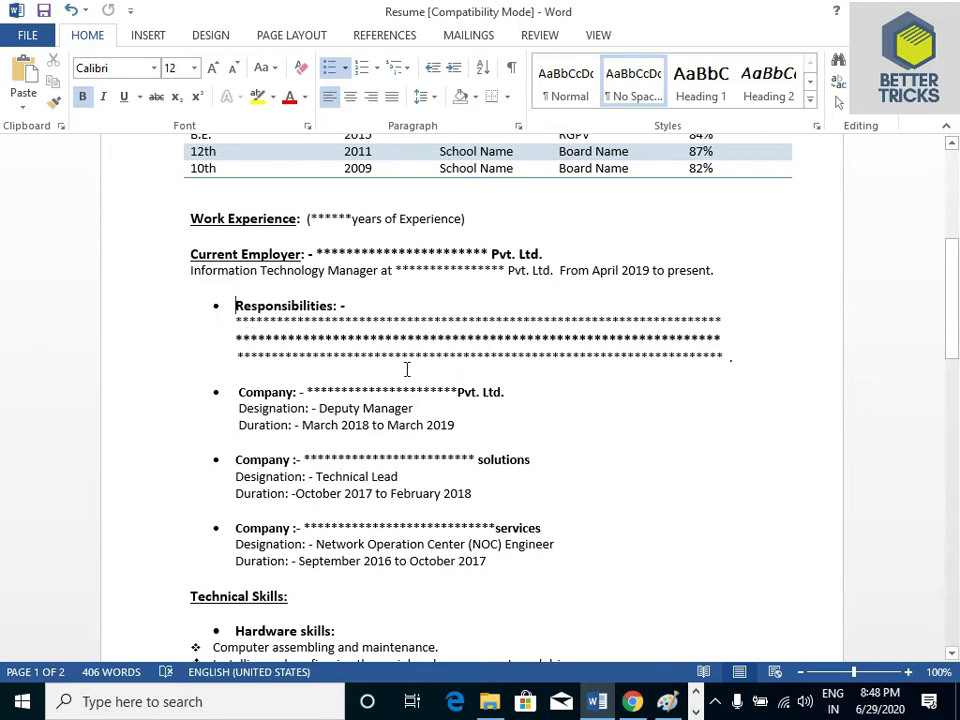
Start a new line at the end of the Responsibilities text and format it with a solid round bullet
{"action": "left_click", "coordinate": [732, 356]}
{"action": "key", "text": "Return"}
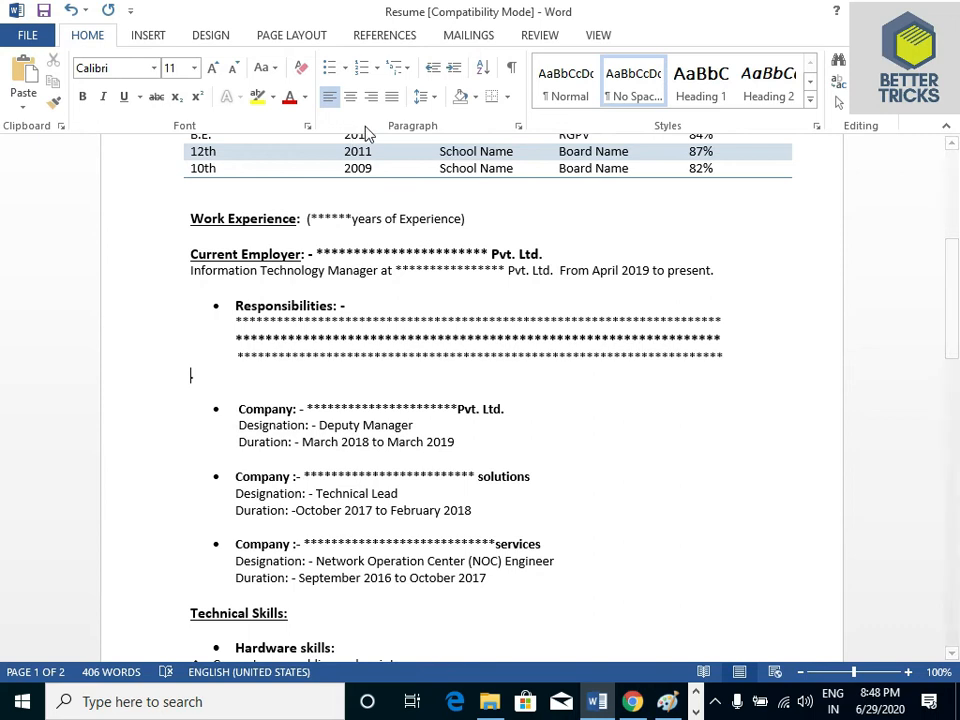
{"action": "left_click", "coordinate": [346, 68]}
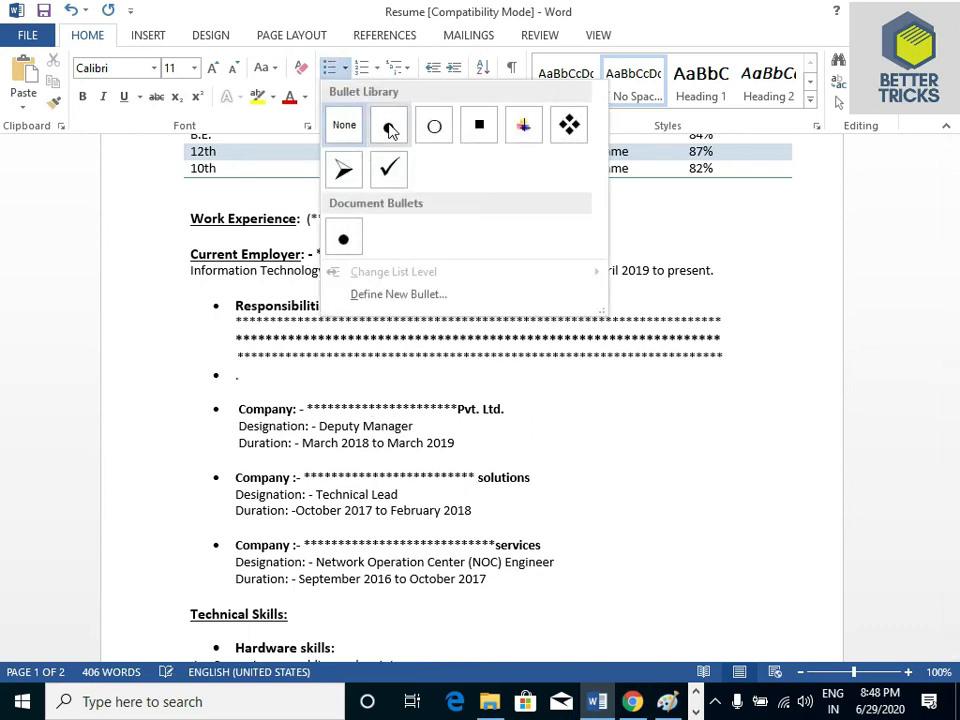
{"action": "left_click", "coordinate": [389, 129]}
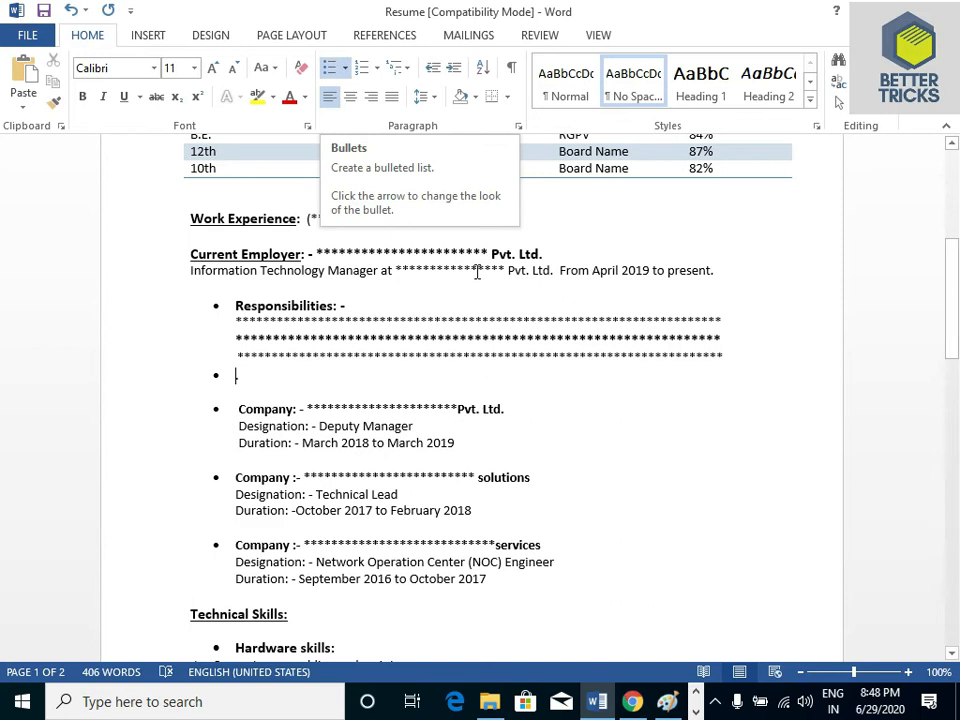
Add a new line below the Hardware skills heading and format it with the four-diamond bullet
{"action": "scroll", "coordinate": [5, 340], "scroll_direction": "down", "scroll_amount": 2}
{"action": "scroll", "coordinate": [5, 340], "scroll_direction": "down", "scroll_amount": 4}
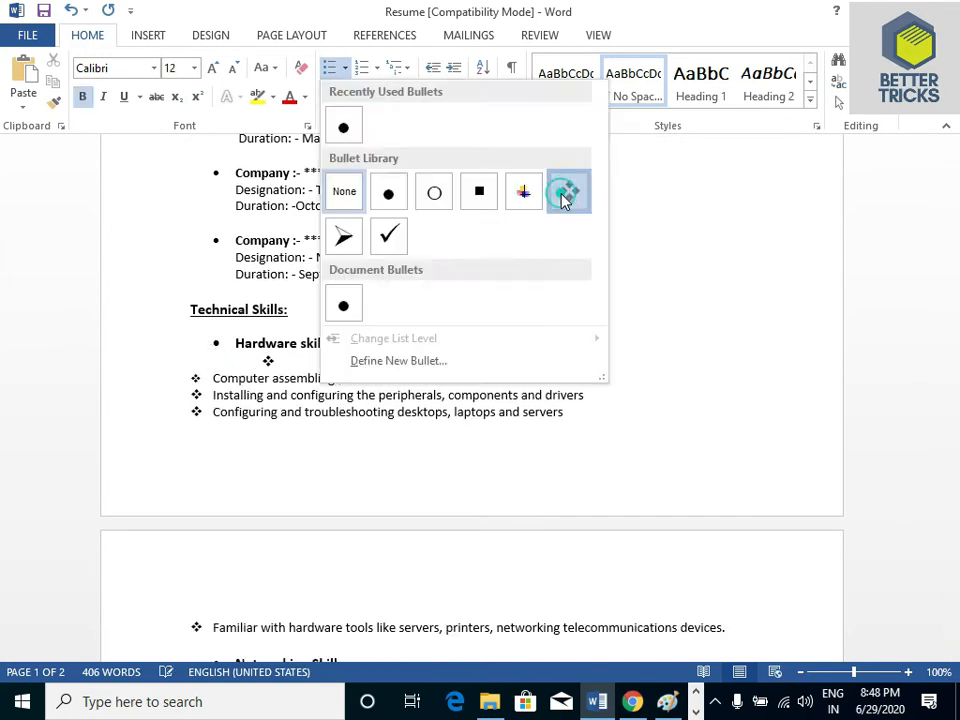
{"action": "left_click", "coordinate": [563, 189]}
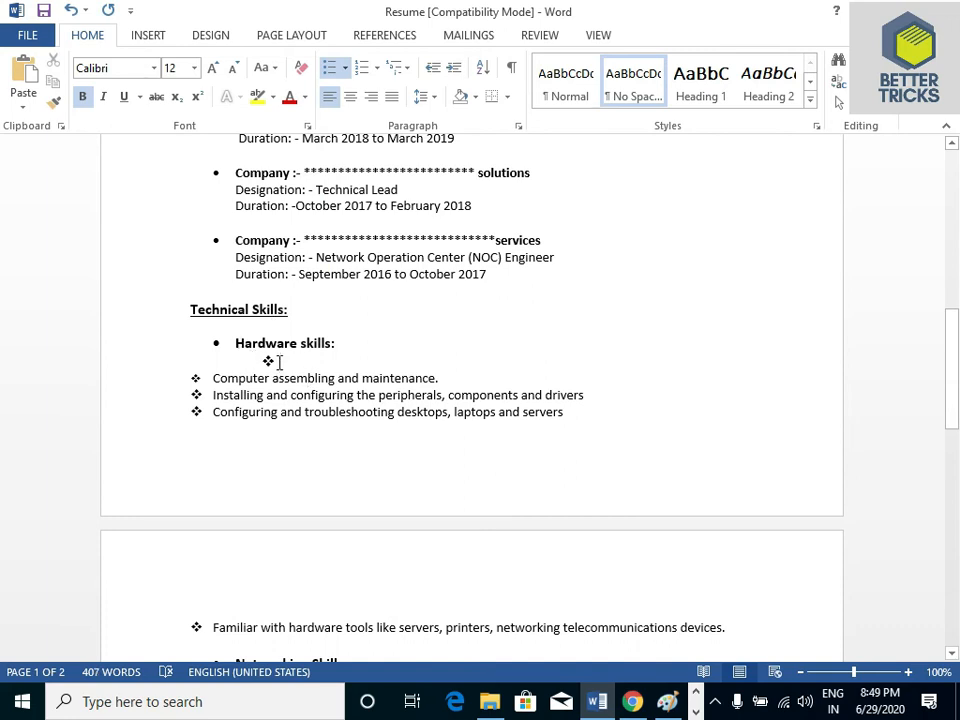
Review the whole resume again, from Career Objective and Educational Qualifications through Work Experience and Technical Skills to Personal Details, and return to its beginning
{"action": "scroll", "coordinate": [297, 267], "scroll_direction": "up", "scroll_amount": 10}
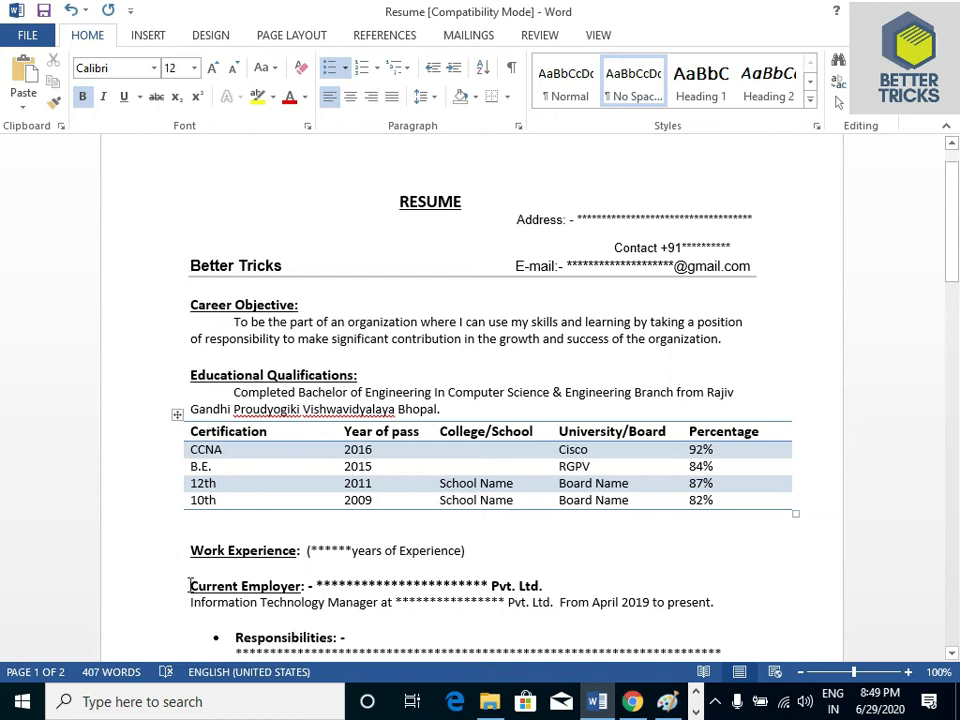
{"action": "scroll", "coordinate": [345, 410], "scroll_direction": "down", "scroll_amount": 20}
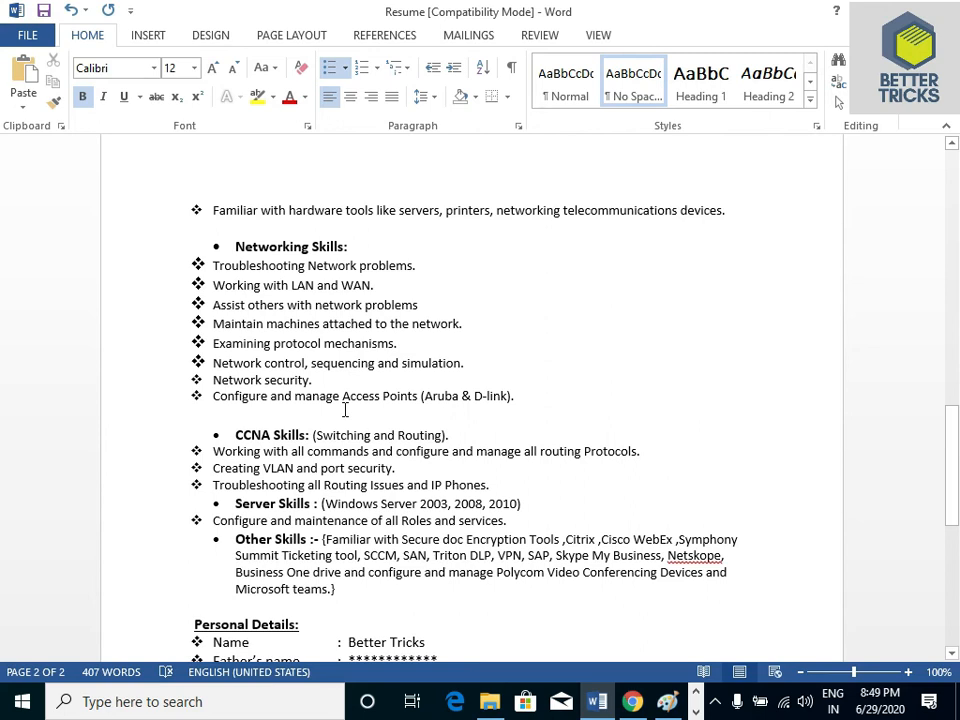
{"action": "left_click_drag", "start_coordinate": [954, 484], "coordinate": [957, 205]}
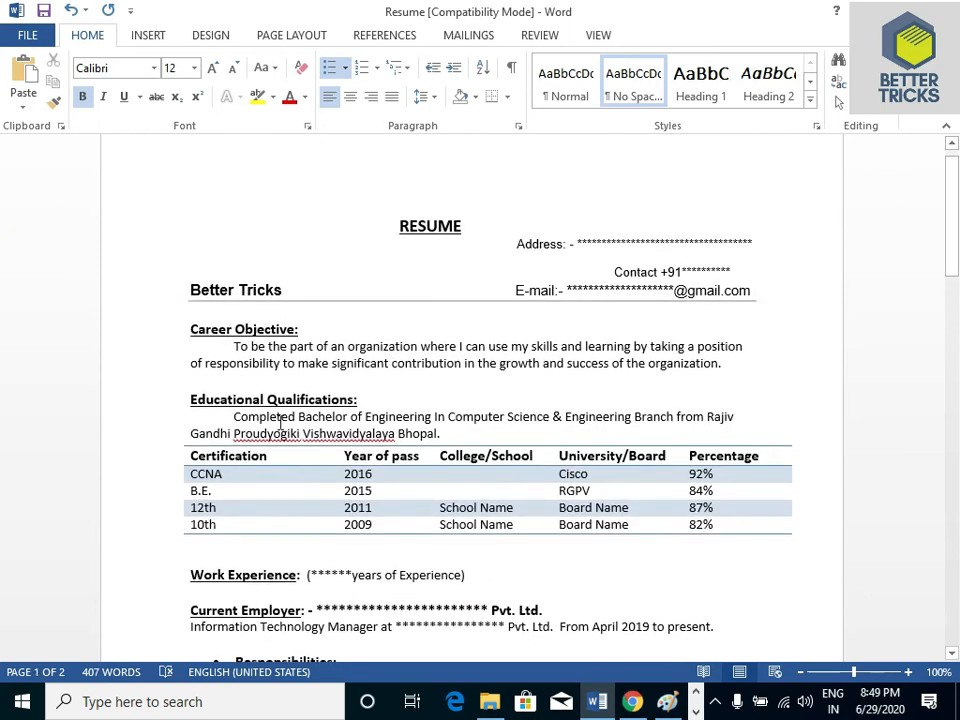
{"action": "left_click_drag", "start_coordinate": [957, 195], "coordinate": [957, 297]}
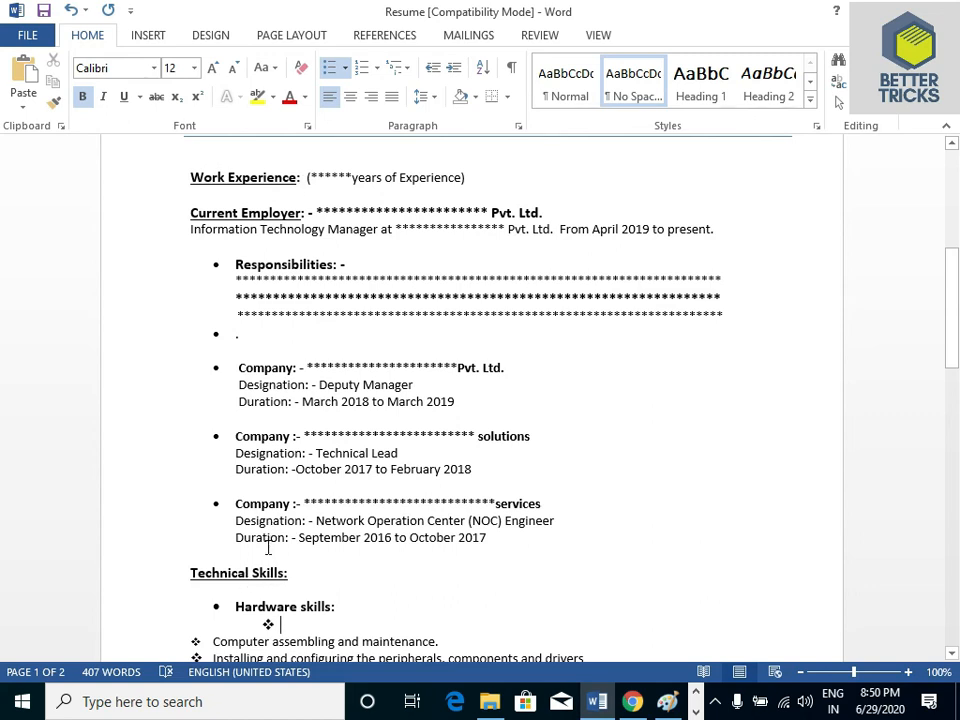
{"action": "left_click_drag", "start_coordinate": [957, 326], "coordinate": [957, 514]}
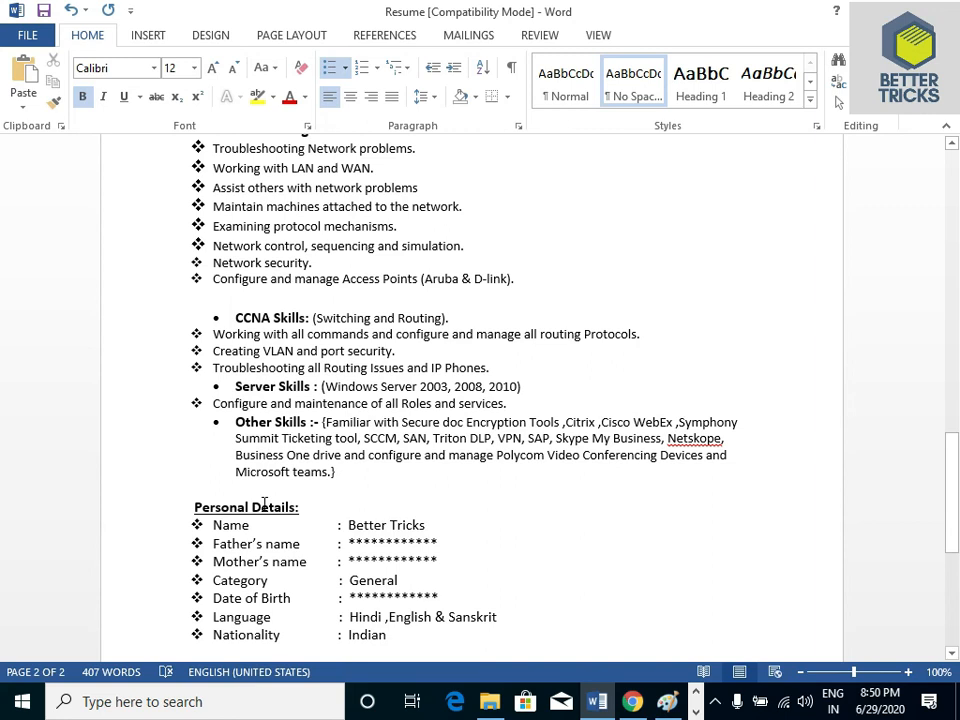
{"action": "key", "text": "ctrl+Home"}
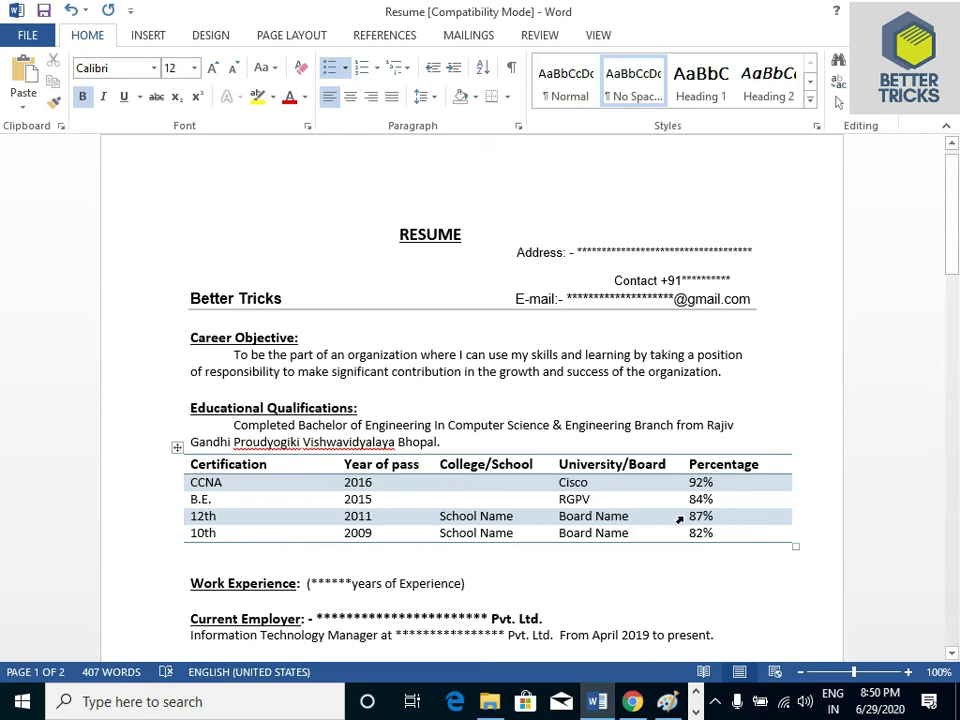
Switch to Chrome and browse the Google Images results for "resume format" to compare sample resume layouts
{"action": "key", "text": "alt+Tab"}
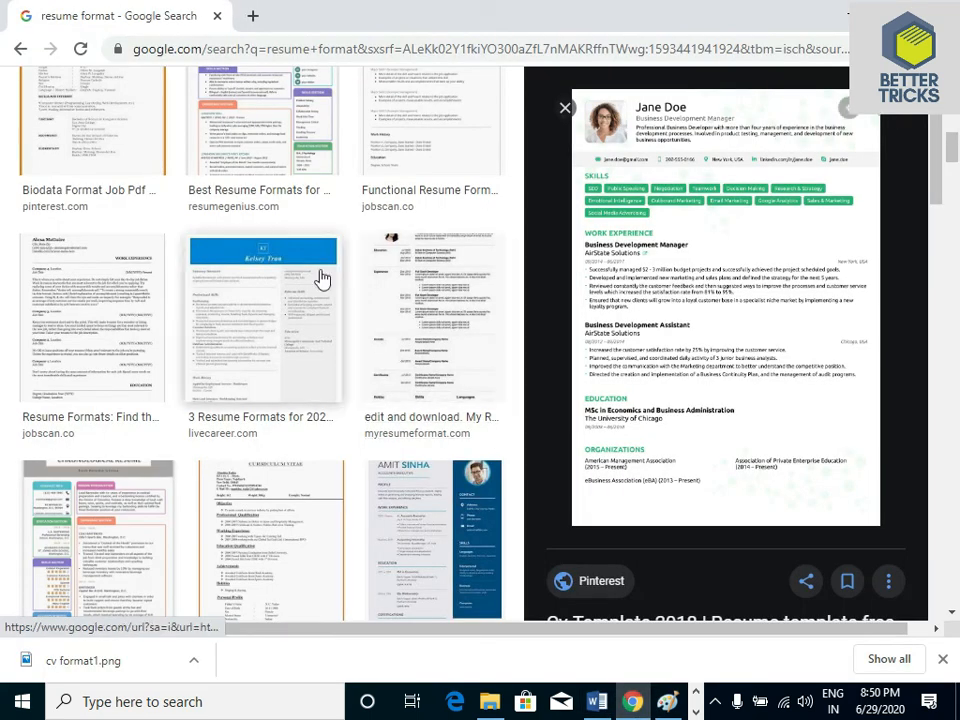
{"action": "scroll", "coordinate": [3, 146], "scroll_direction": "up", "scroll_amount": 6}
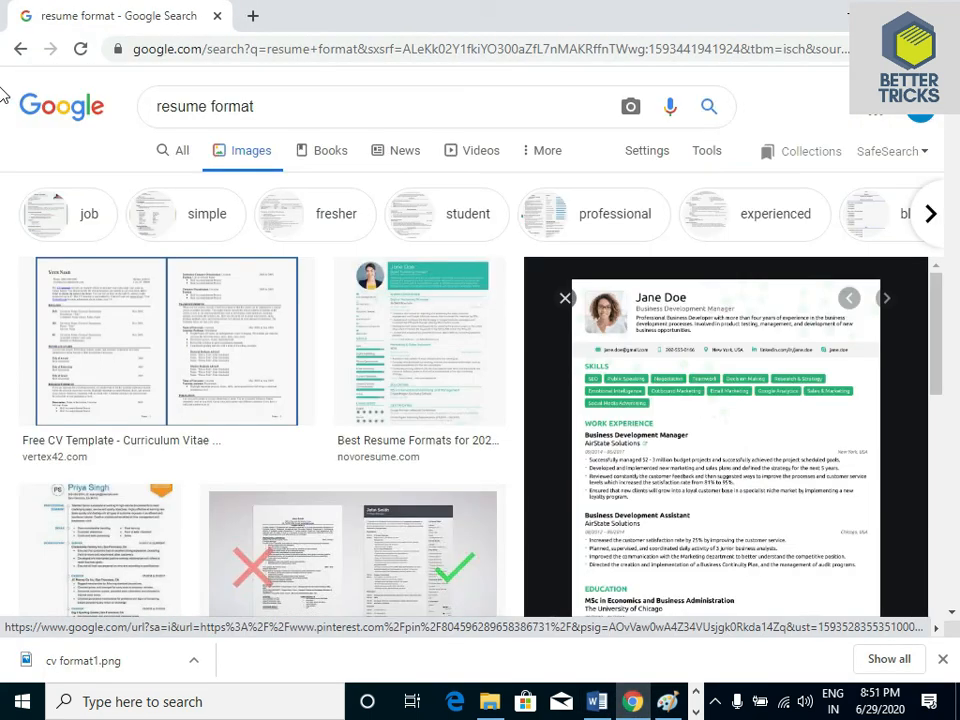
{"action": "left_click", "coordinate": [463, 114]}
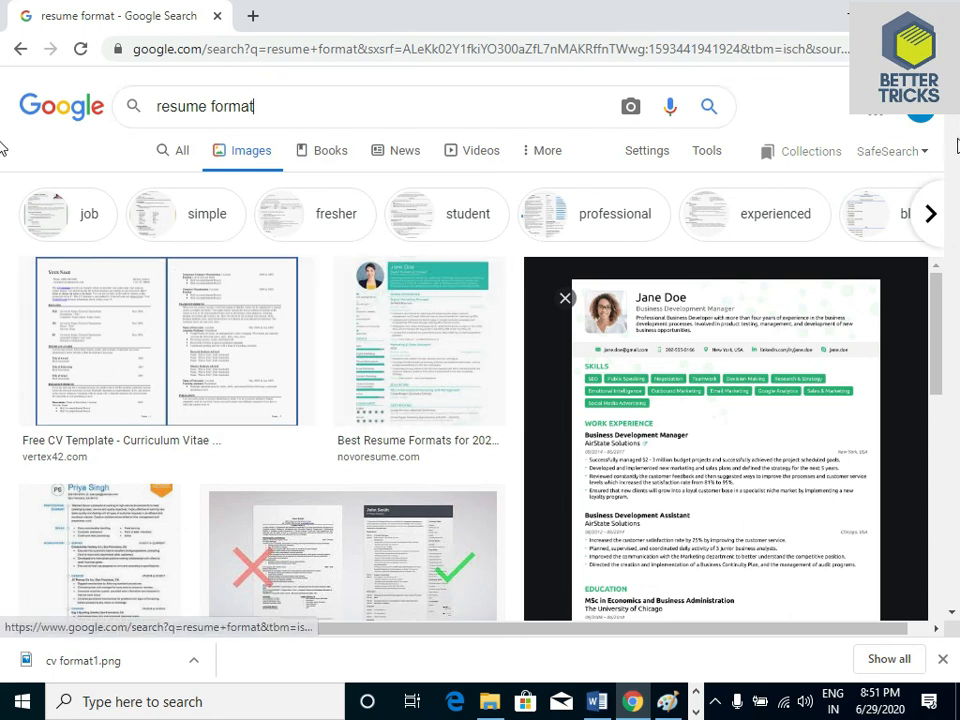
{"action": "scroll", "coordinate": [763, 190], "scroll_direction": "down", "scroll_amount": 3}
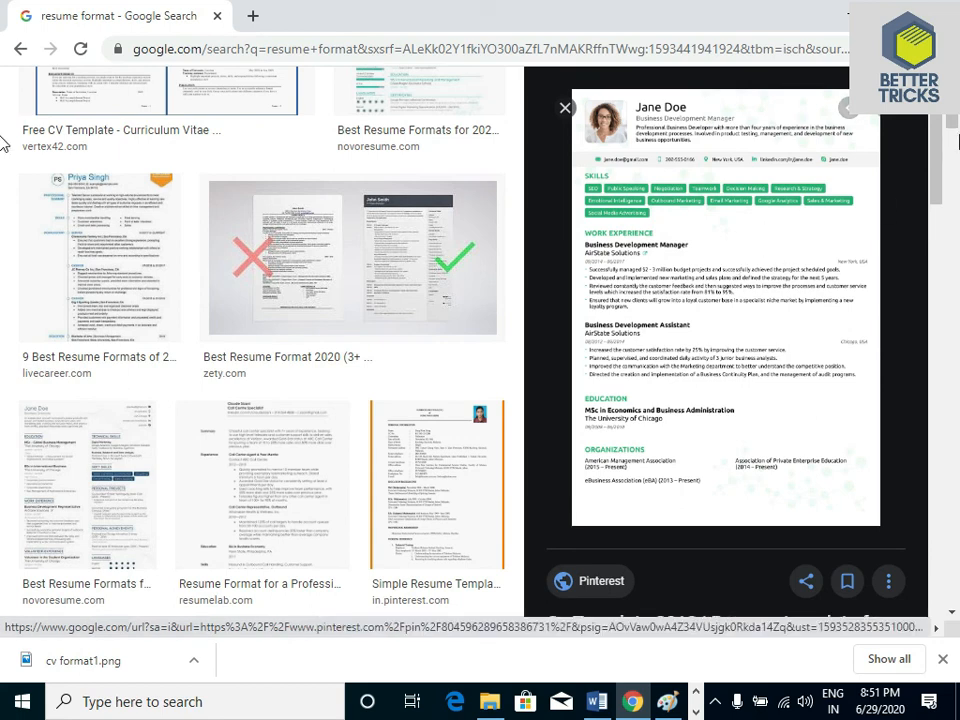
{"action": "left_click_drag", "start_coordinate": [957, 141], "coordinate": [957, 281]}
{"action": "left_click_drag", "start_coordinate": [3, 283], "coordinate": [2, 90]}
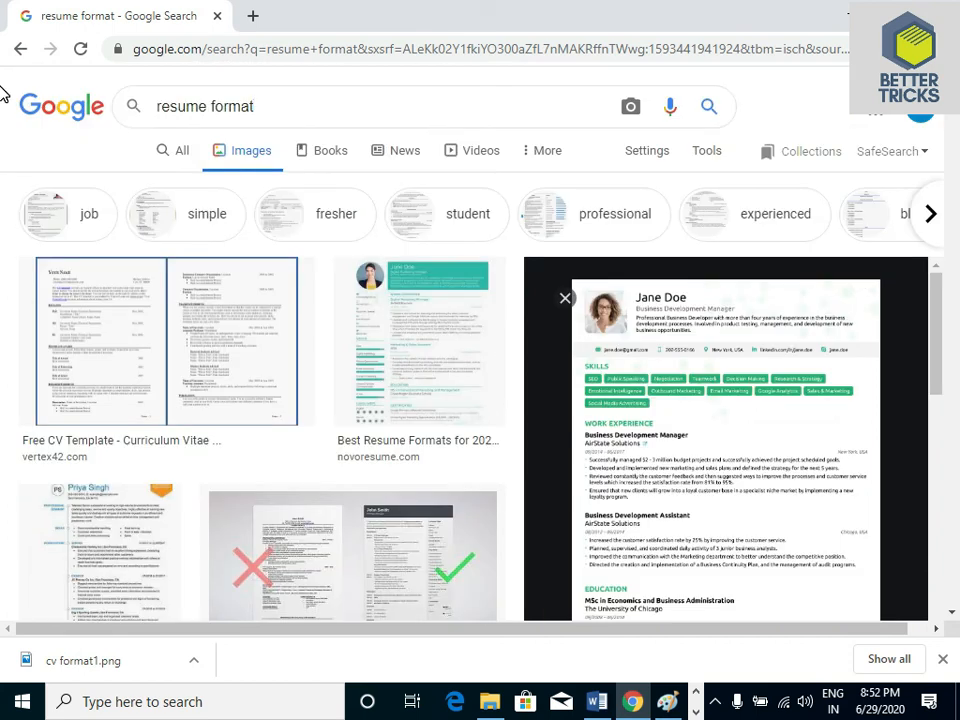